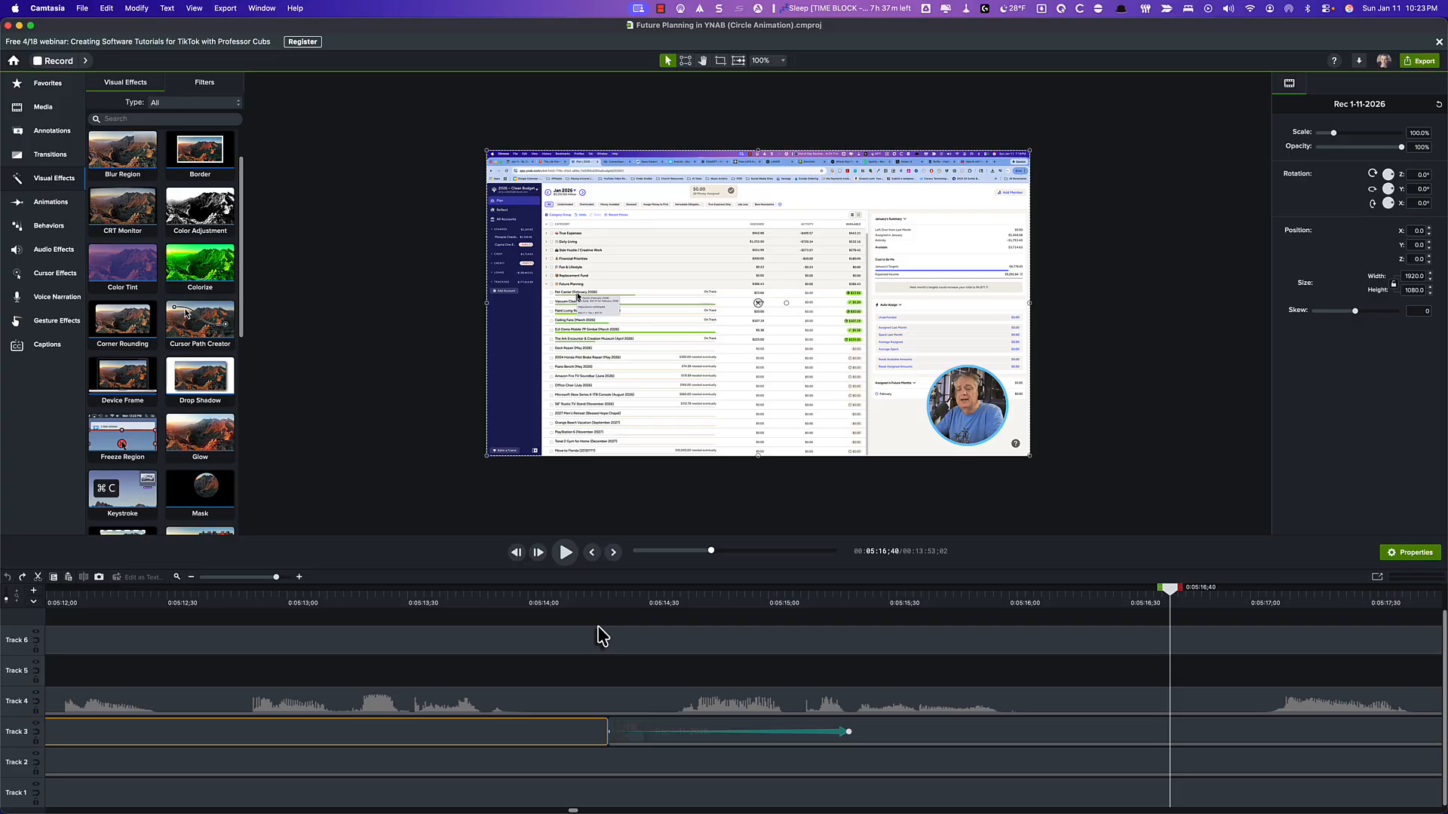
Step: Split the webcam clip on Track 3 at 0:05:10;16
left_click(444, 599)
left_click_drag(444, 599, 817, 679)
scroll(550, 682, "left", 10)
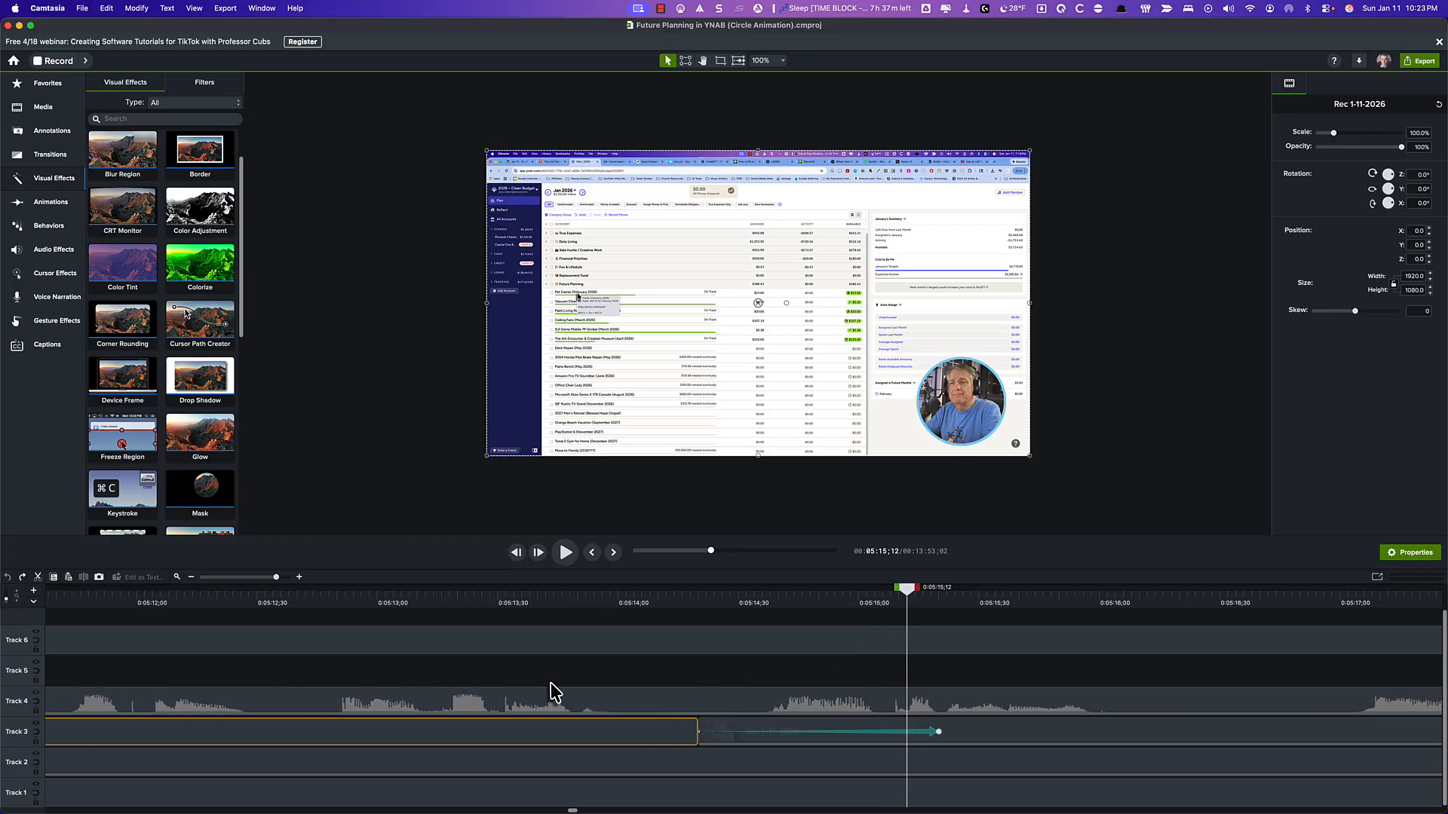
scroll(552, 682, "left", 10)
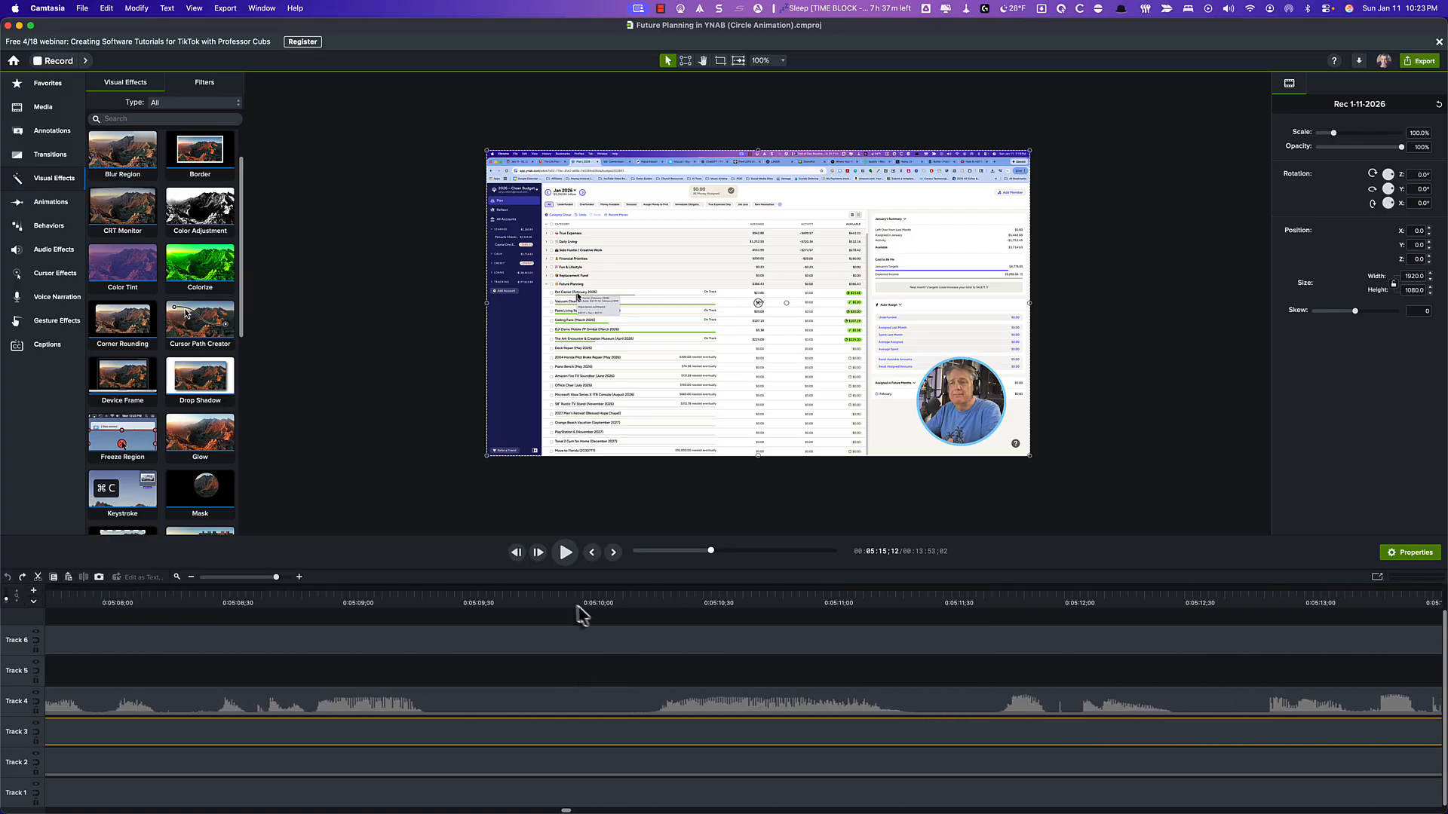
left_click(554, 600)
left_click_drag(555, 597, 649, 599)
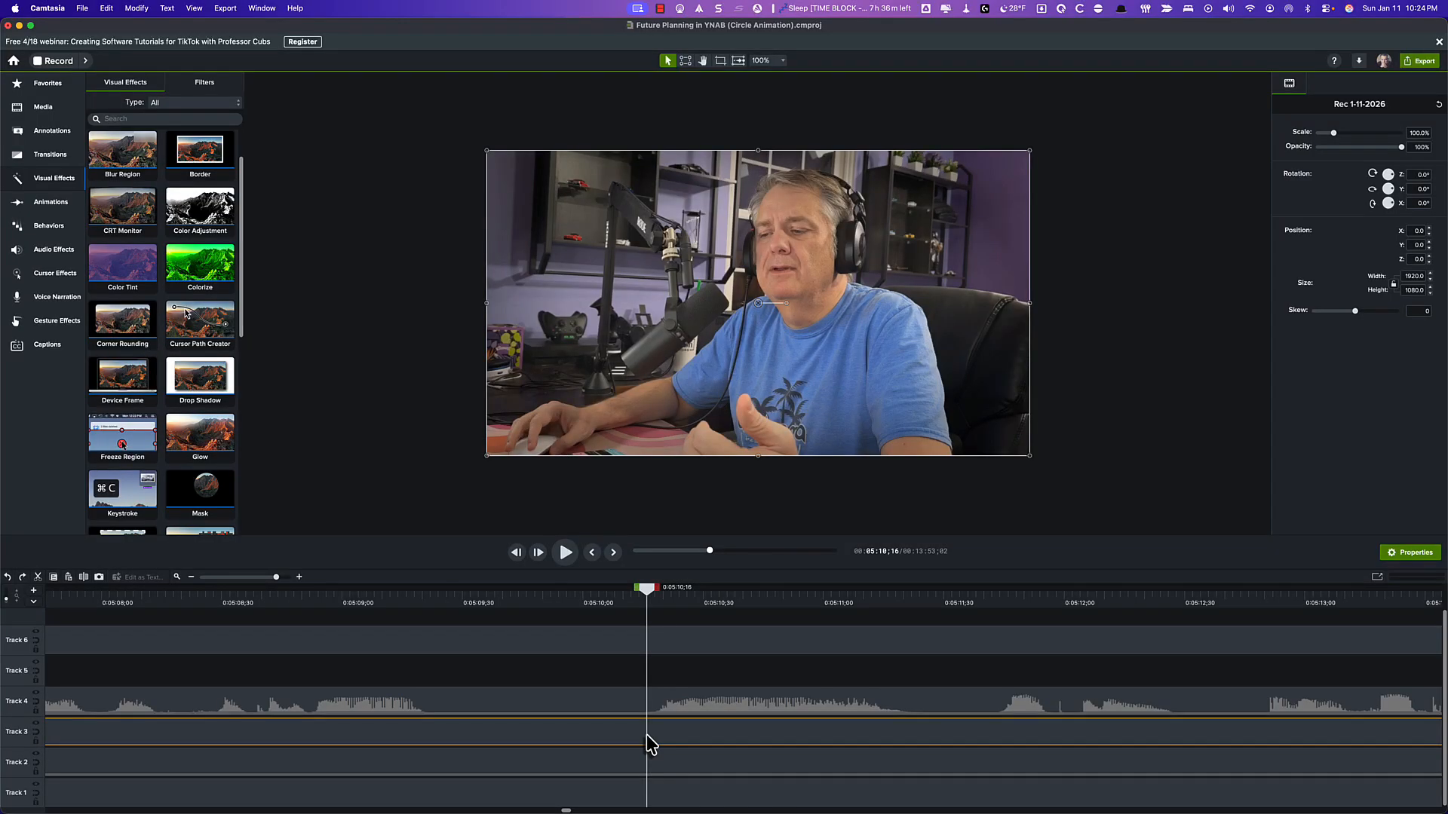
key("super+t")
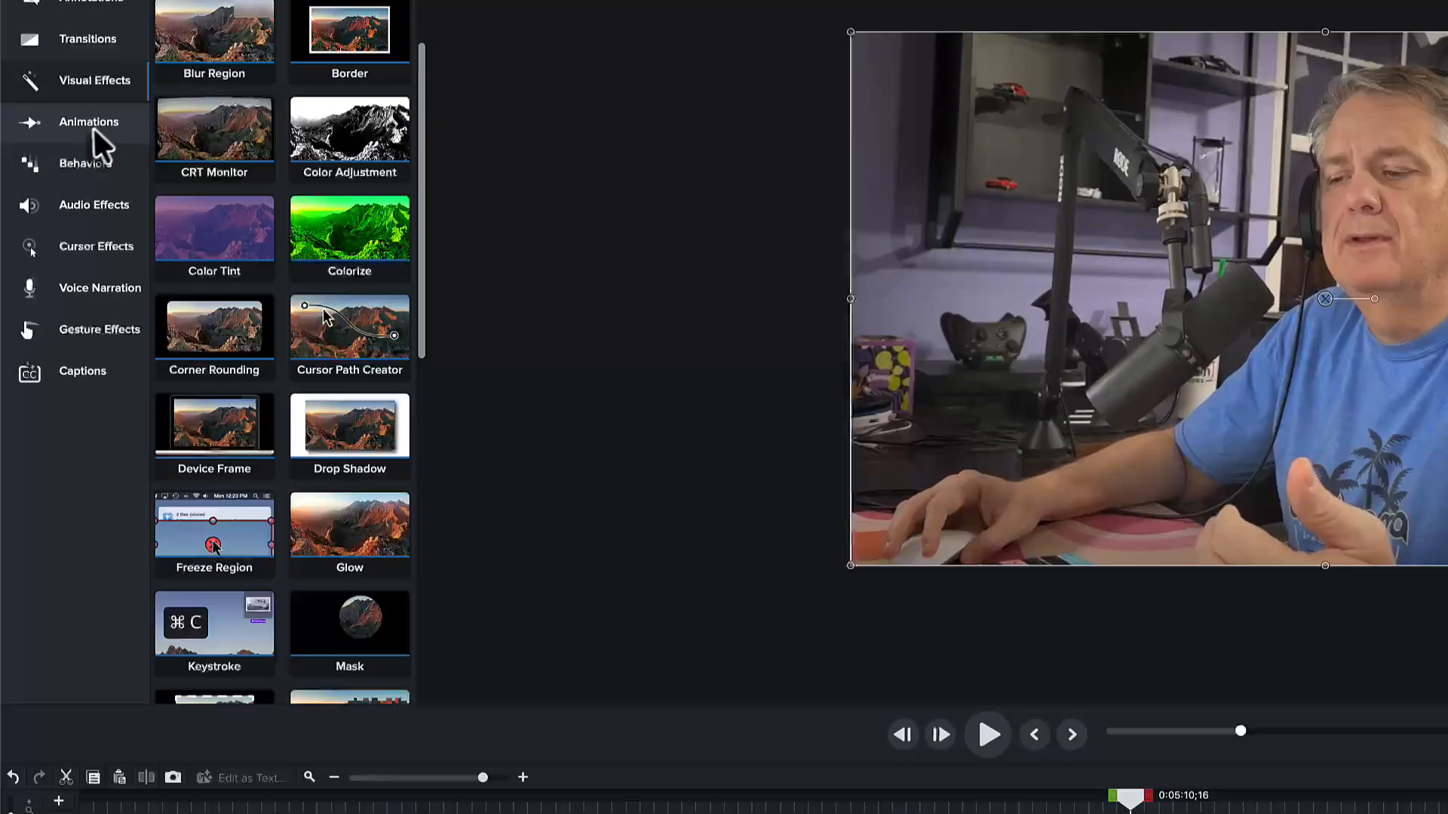
Step: Apply the Mask visual effect to the webcam clip after the split on Track 3
left_click(93, 128)
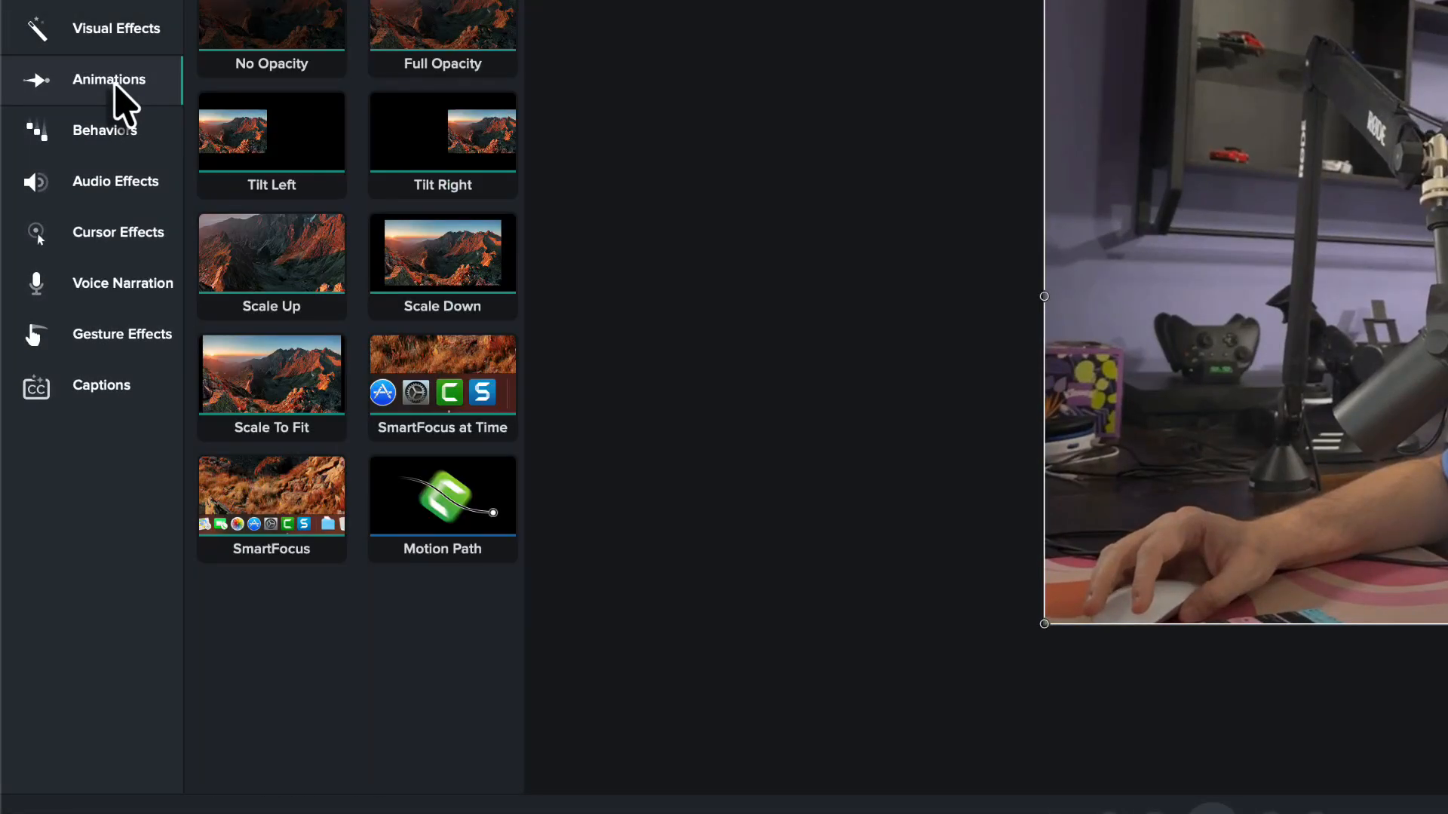
left_click(110, 33)
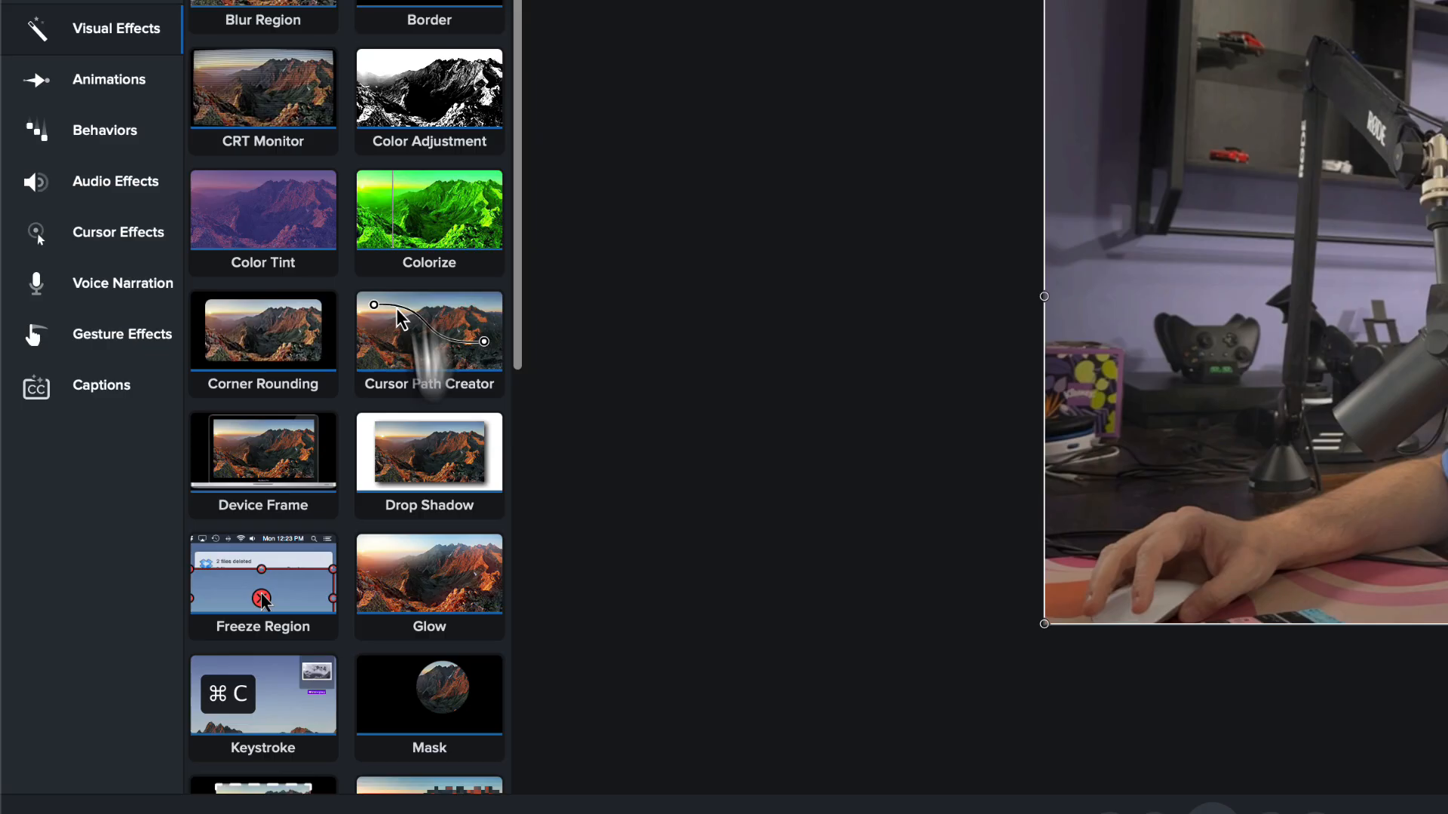
left_click_drag(407, 702, 616, 670)
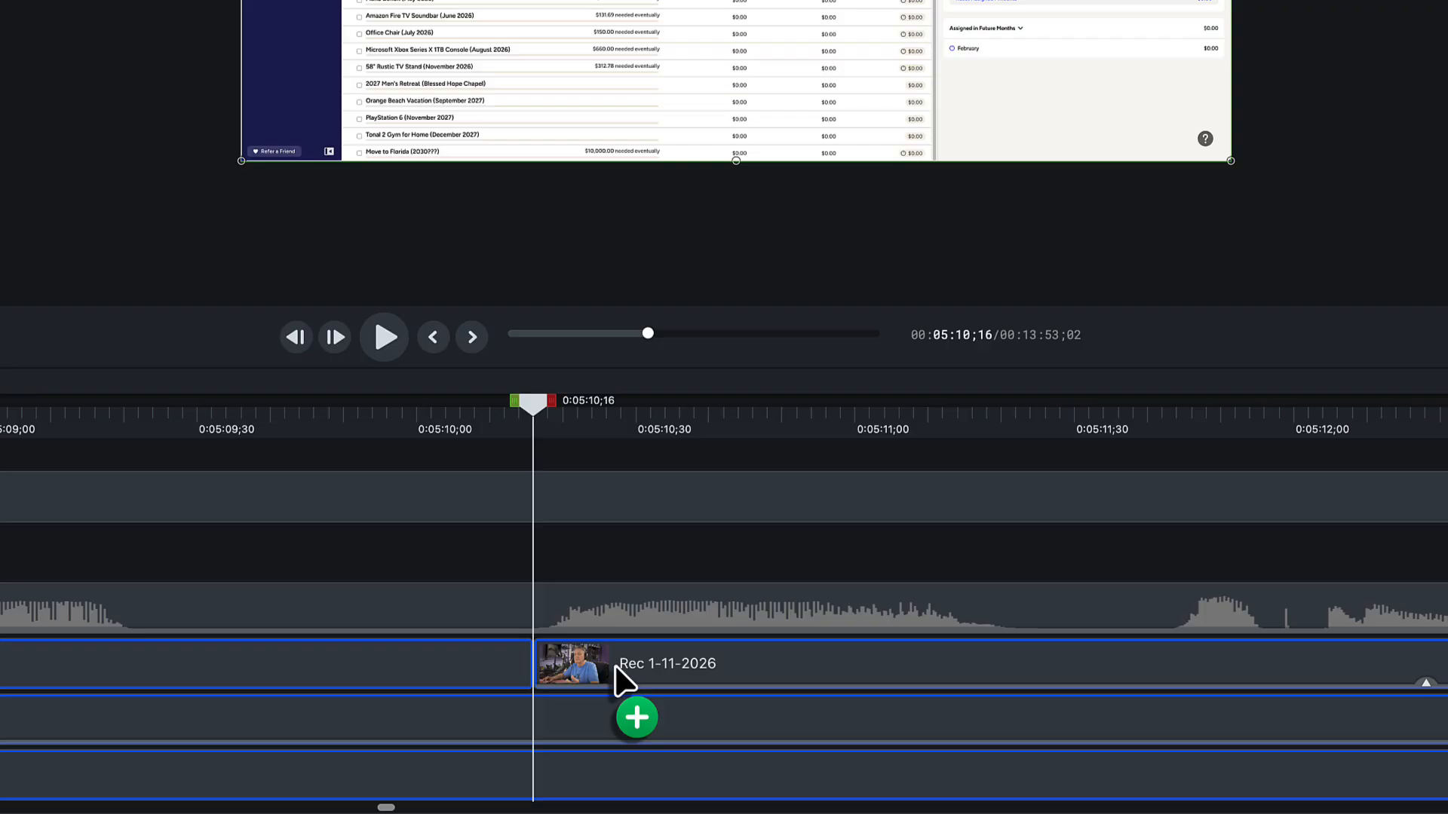
left_click_drag(616, 669, 617, 667)
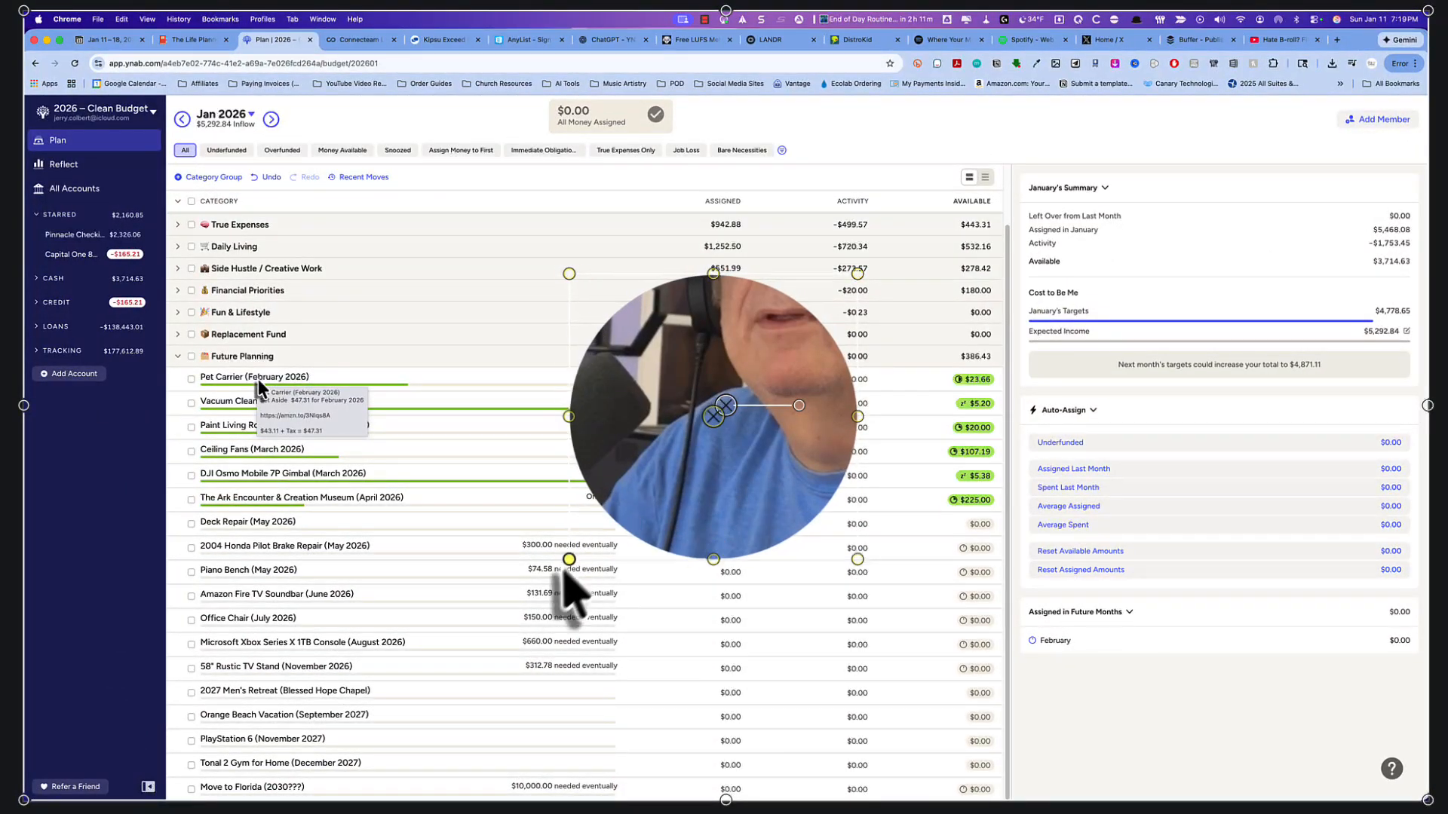
Step: Enlarge the oval mask on the webcam clip so it frames the presenter's head and upper body
left_click_drag(557, 571, 450, 642)
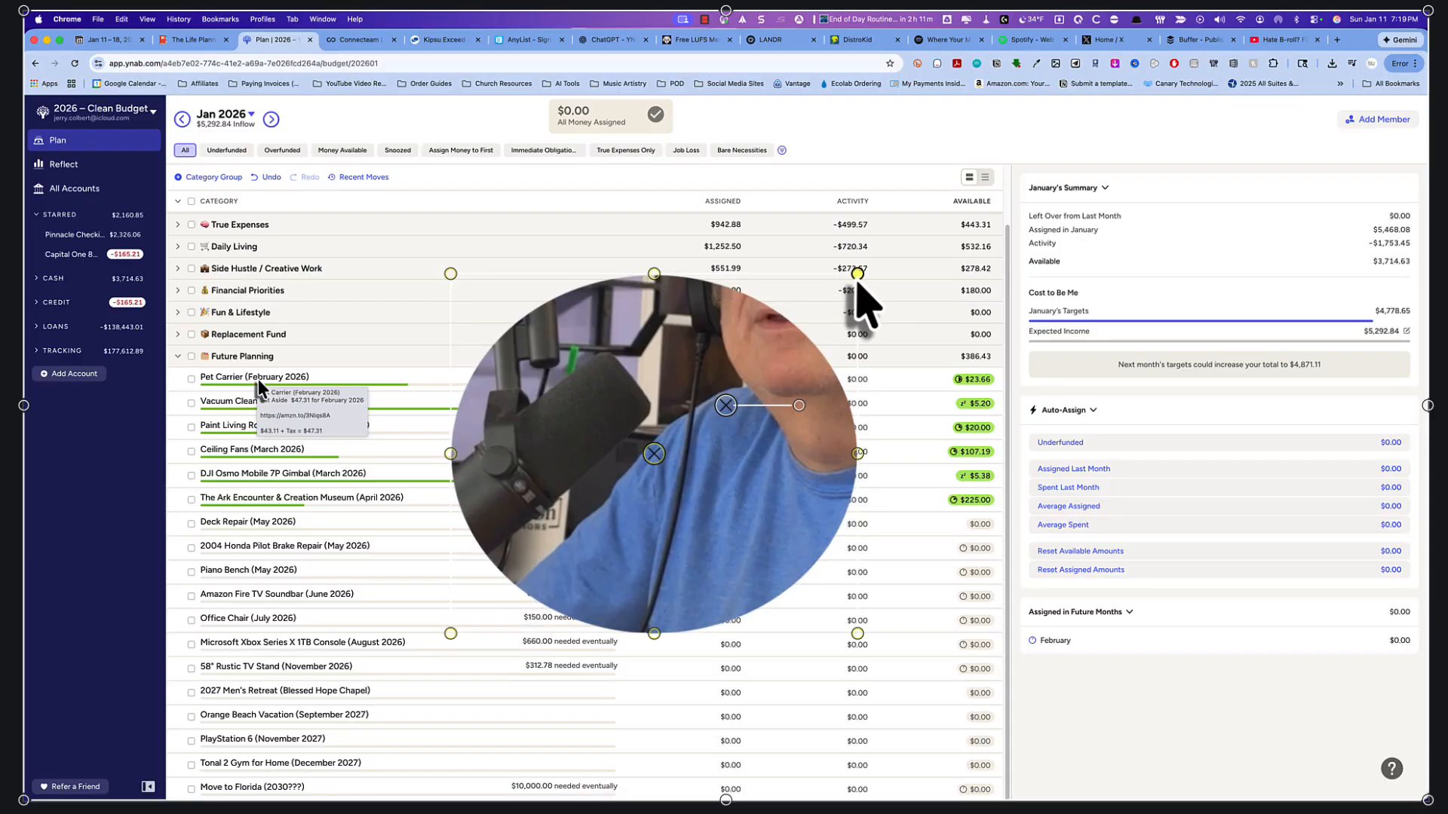
left_click_drag(858, 275, 1087, 38)
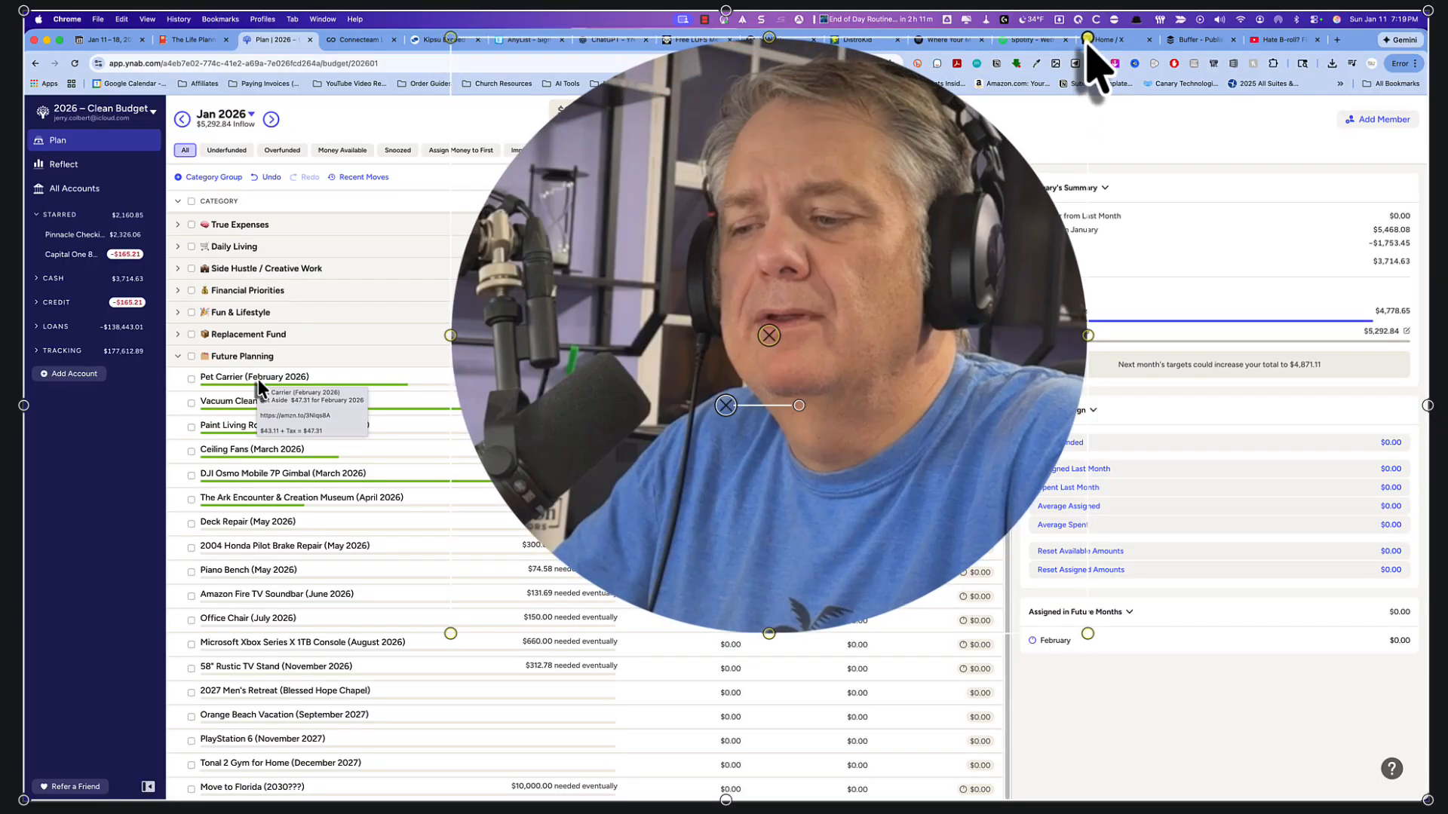
left_click_drag(1087, 635, 1144, 657)
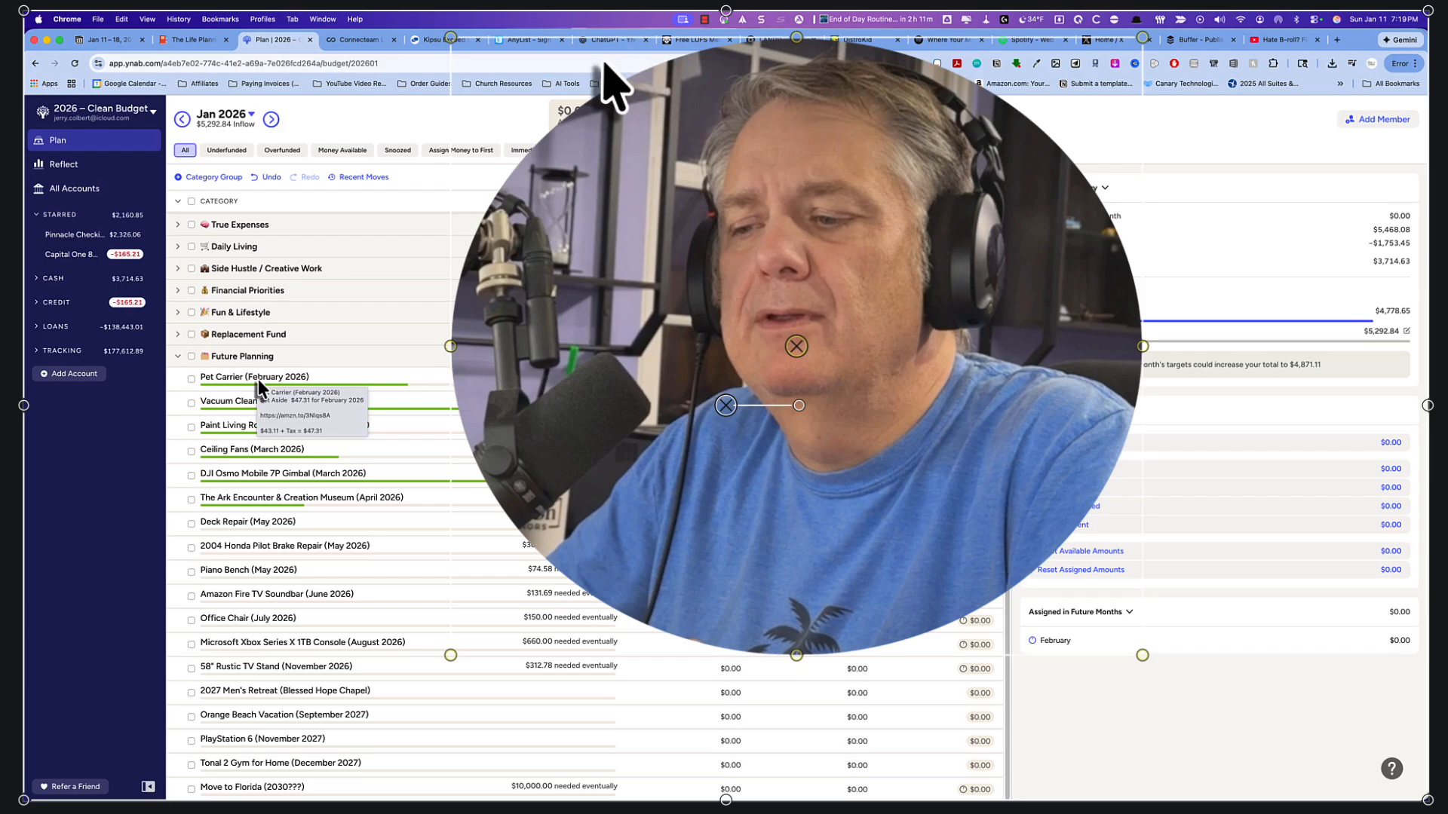
left_click_drag(451, 36, 453, 26)
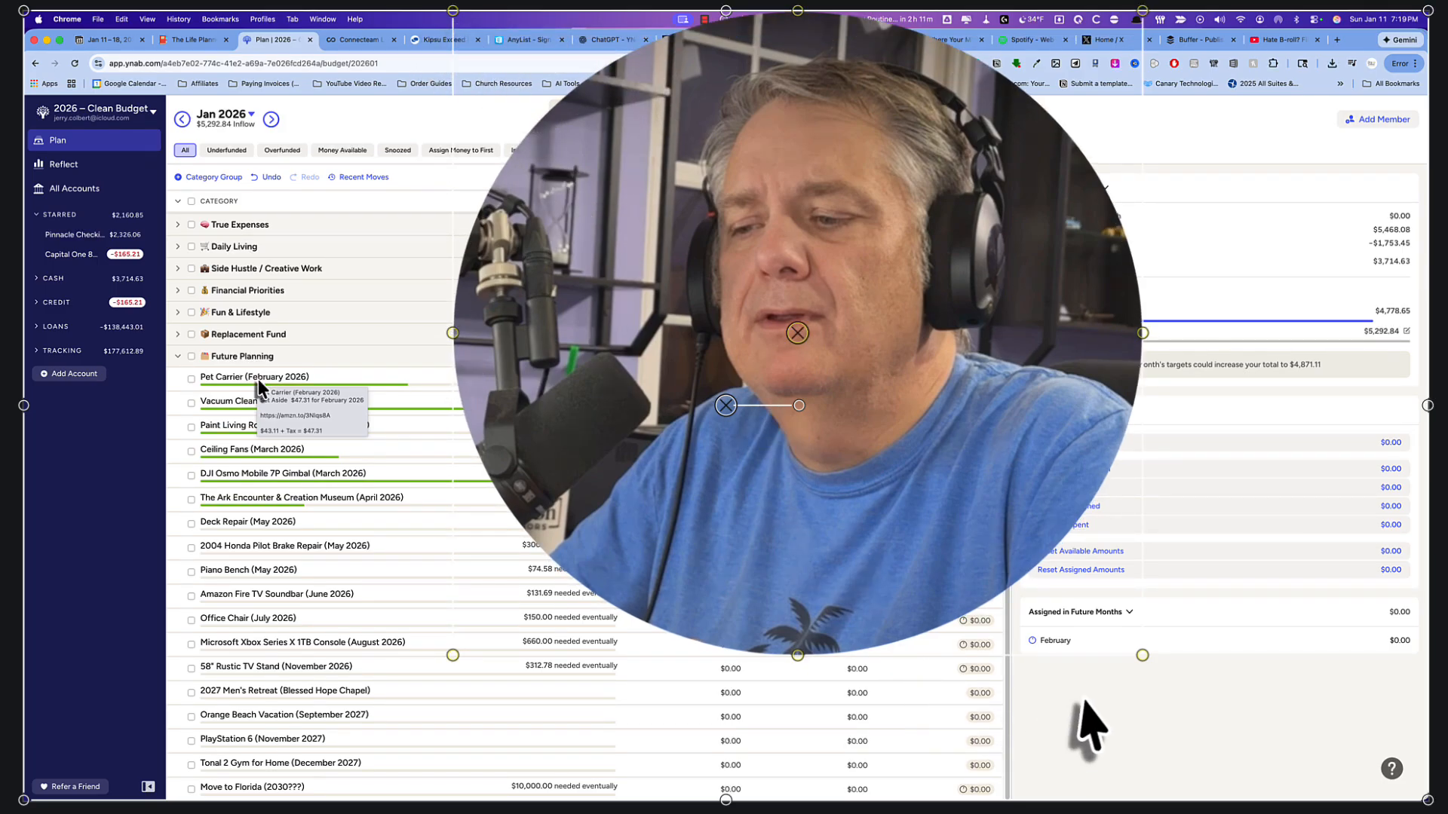
left_click_drag(1142, 655, 1143, 665)
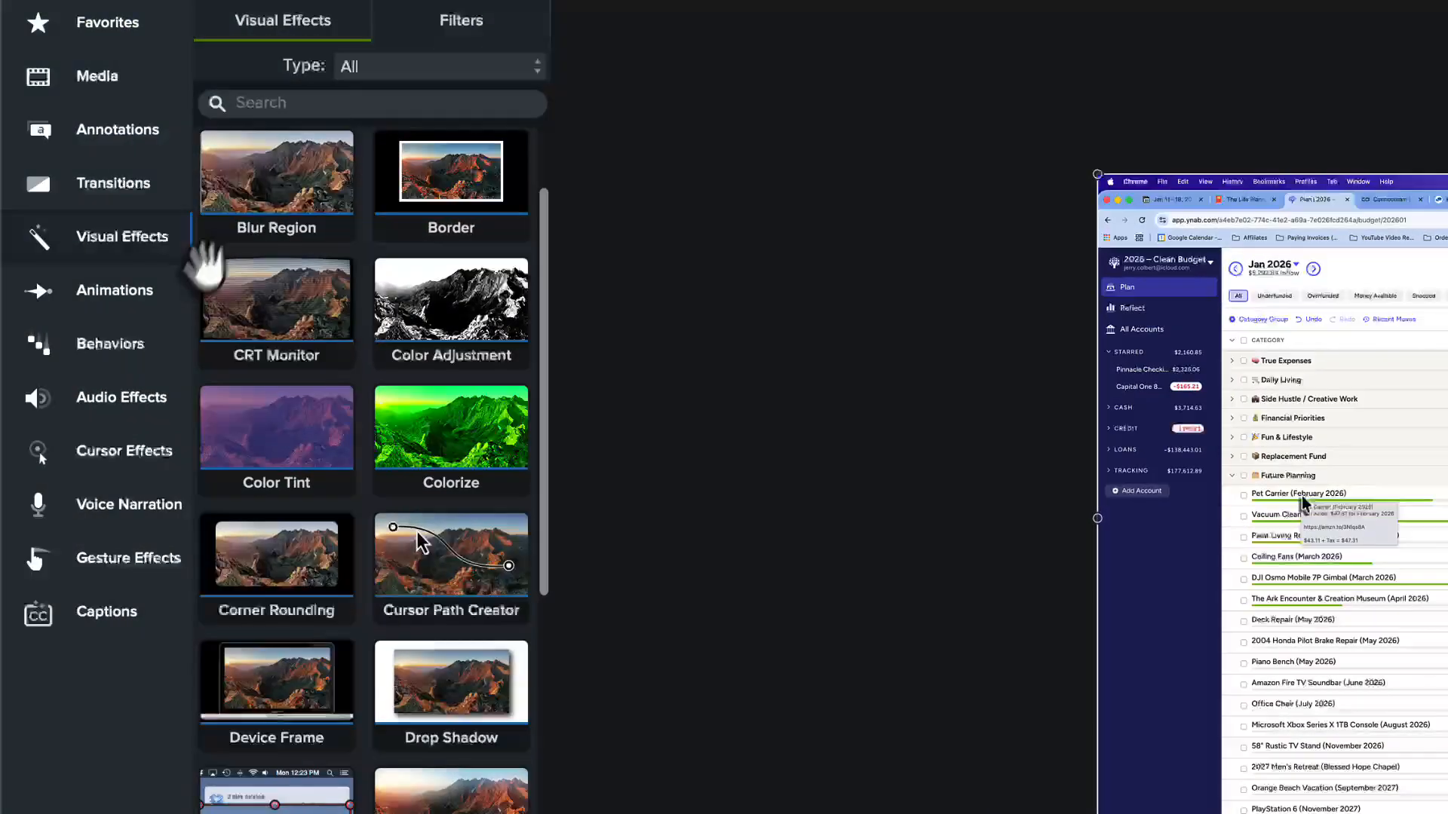
Step: Add a Custom animation at the start of the masked webcam clip on Track 3
left_click(114, 297)
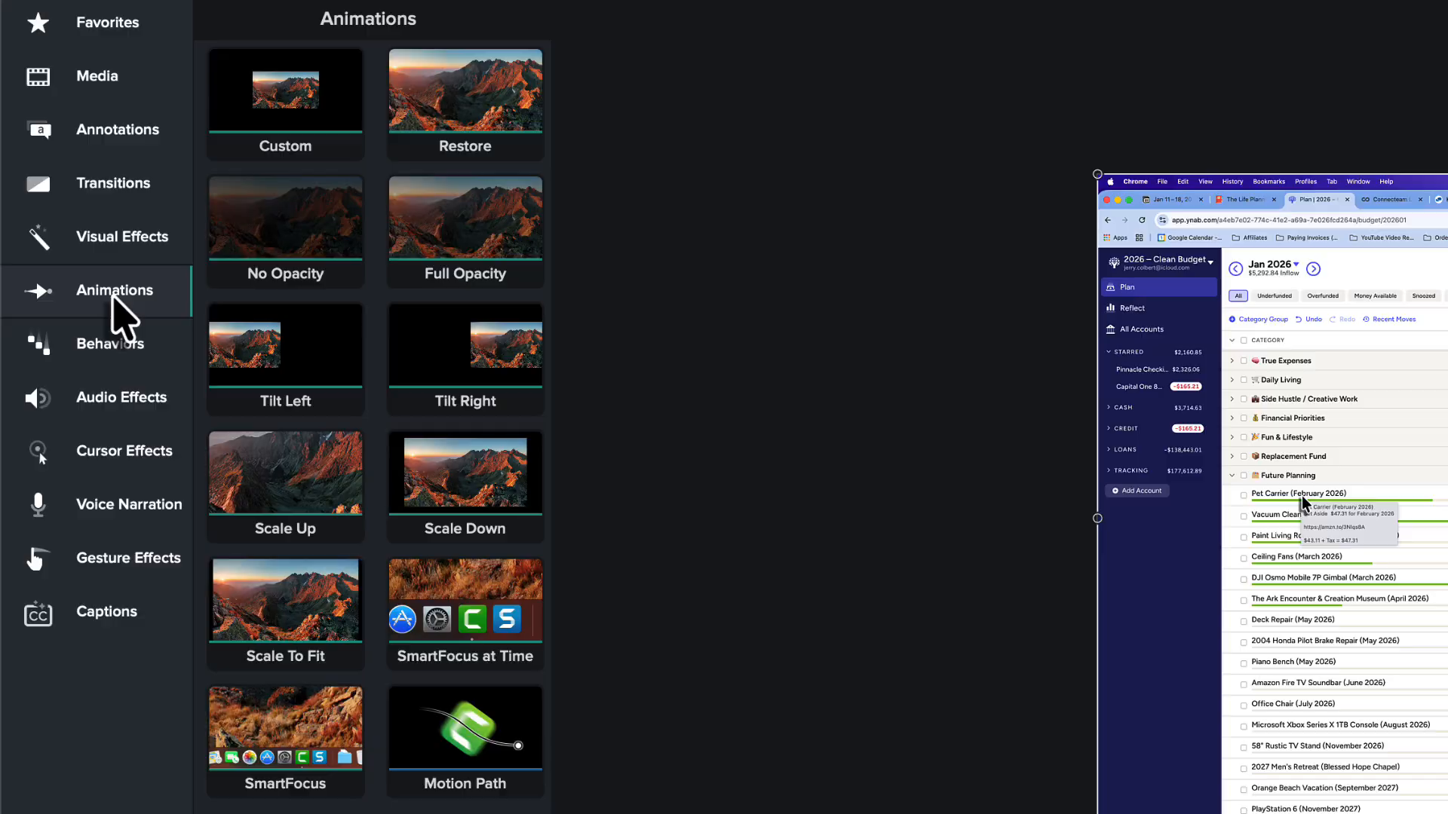
left_click_drag(291, 135, 784, 510)
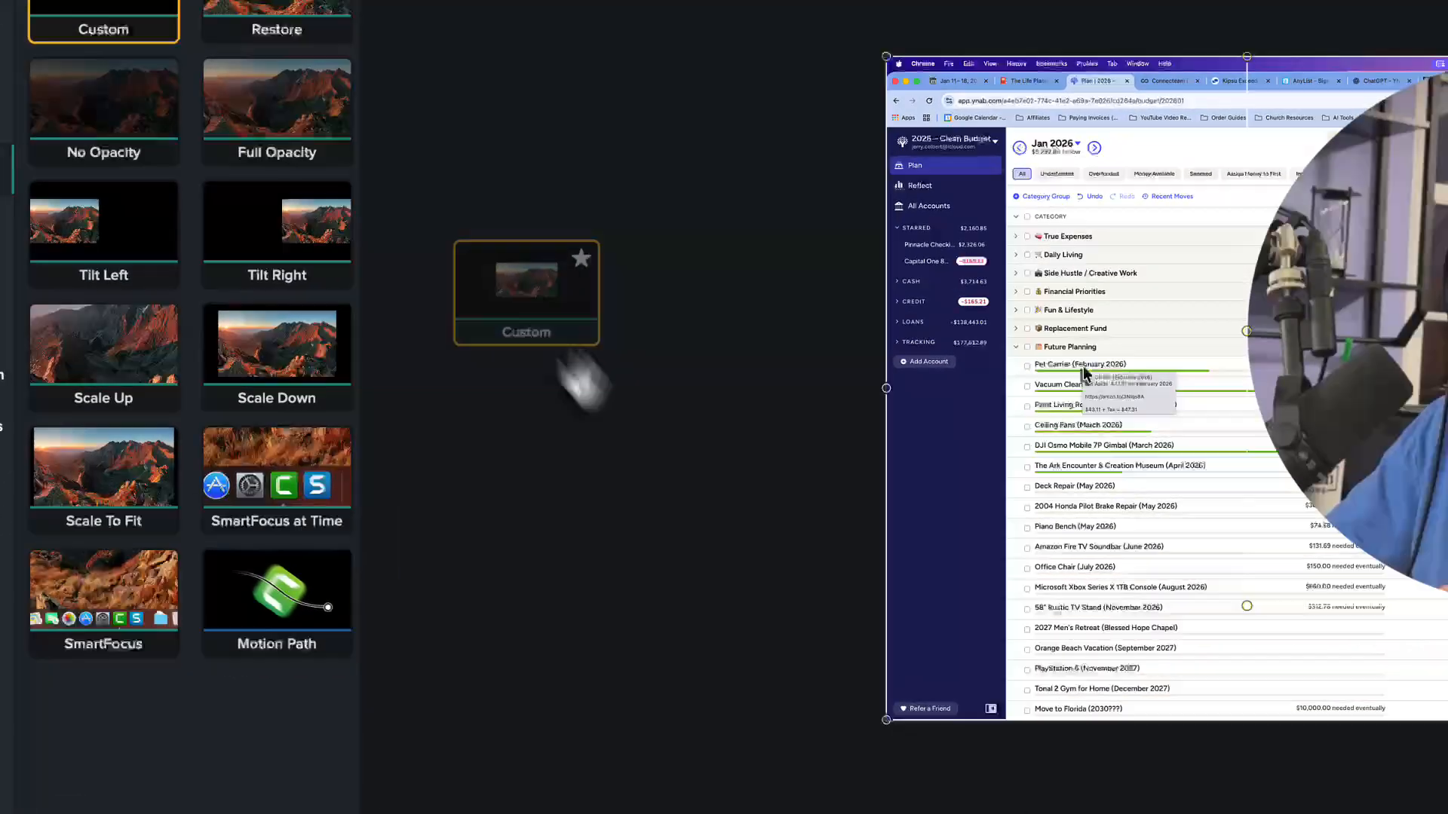
left_click_drag(584, 381, 355, 666)
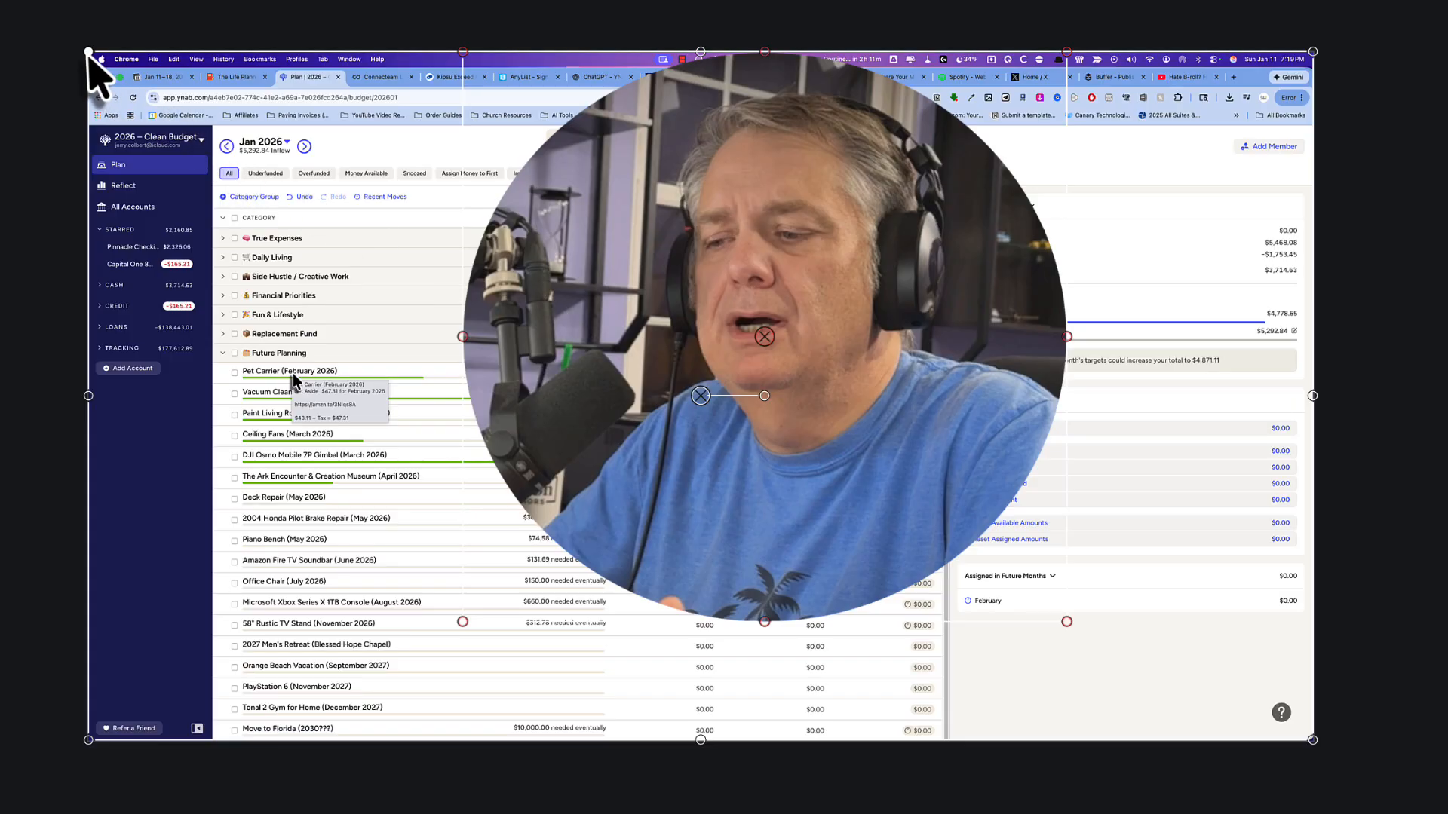
Step: Shrink the circular webcam video to roughly a third of its size and place it in the canvas's lower-right corner
left_click_drag(88, 52, 1021, 556)
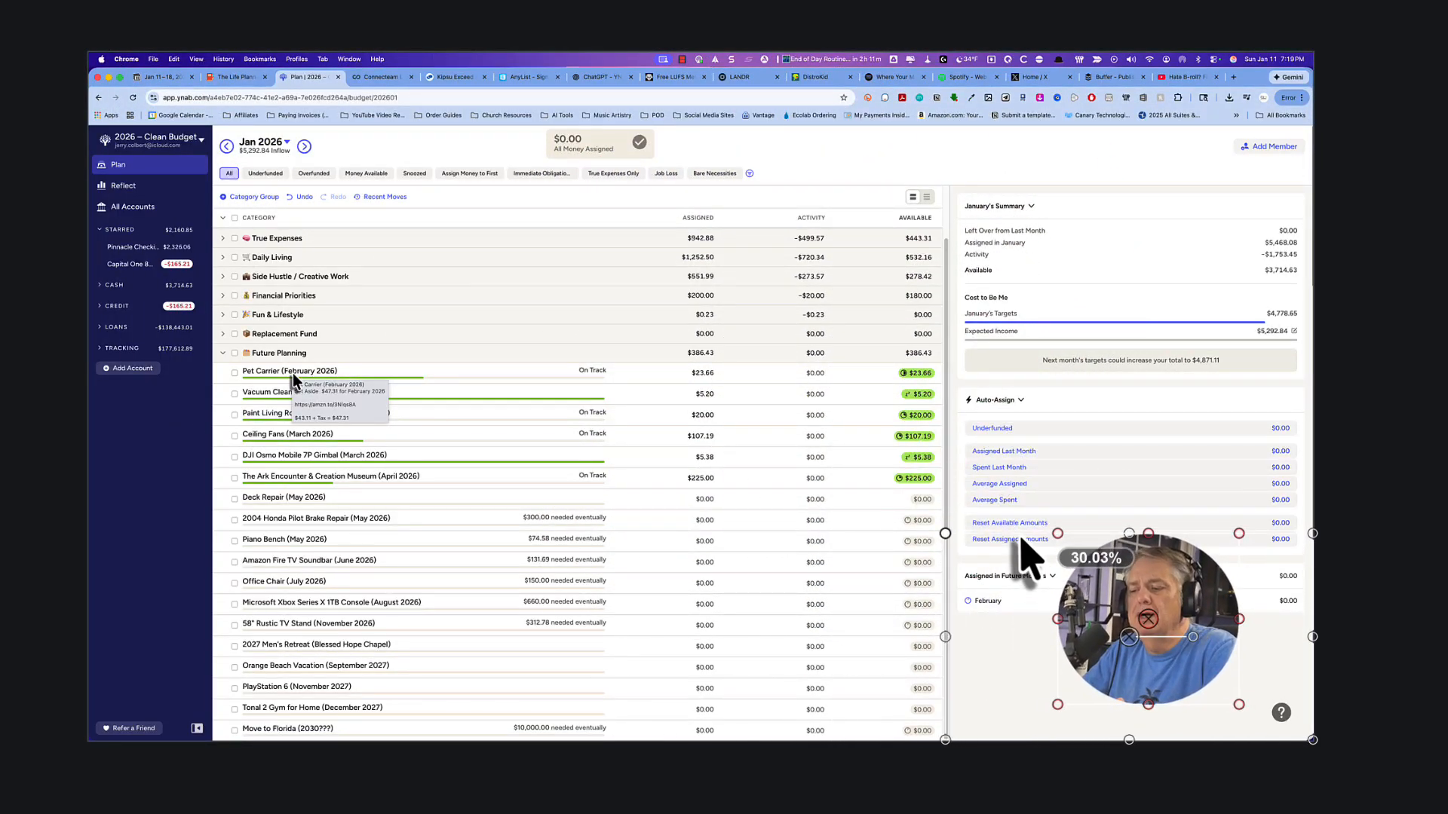
left_click(1204, 681)
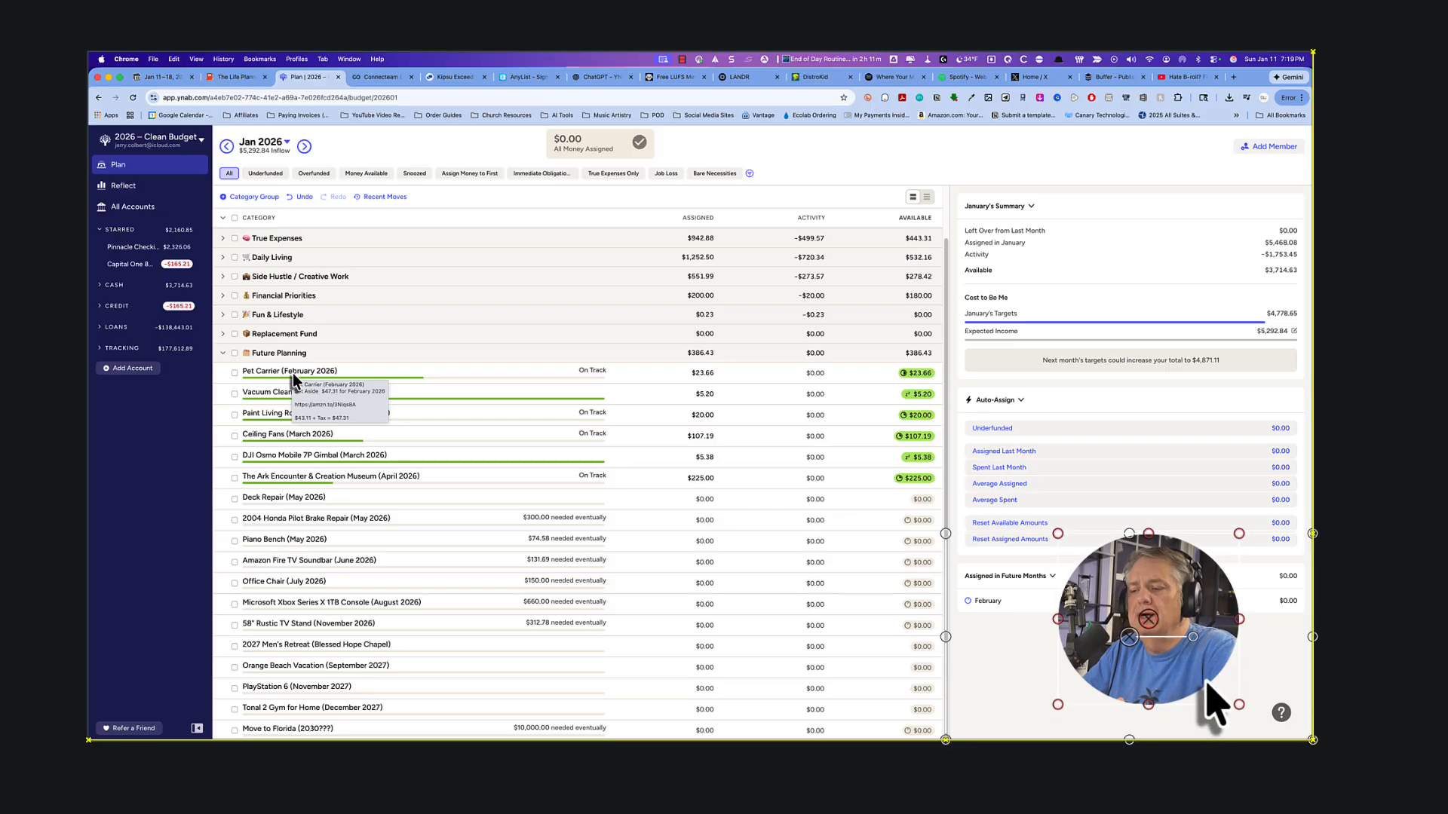
left_click_drag(1310, 753, 1330, 777)
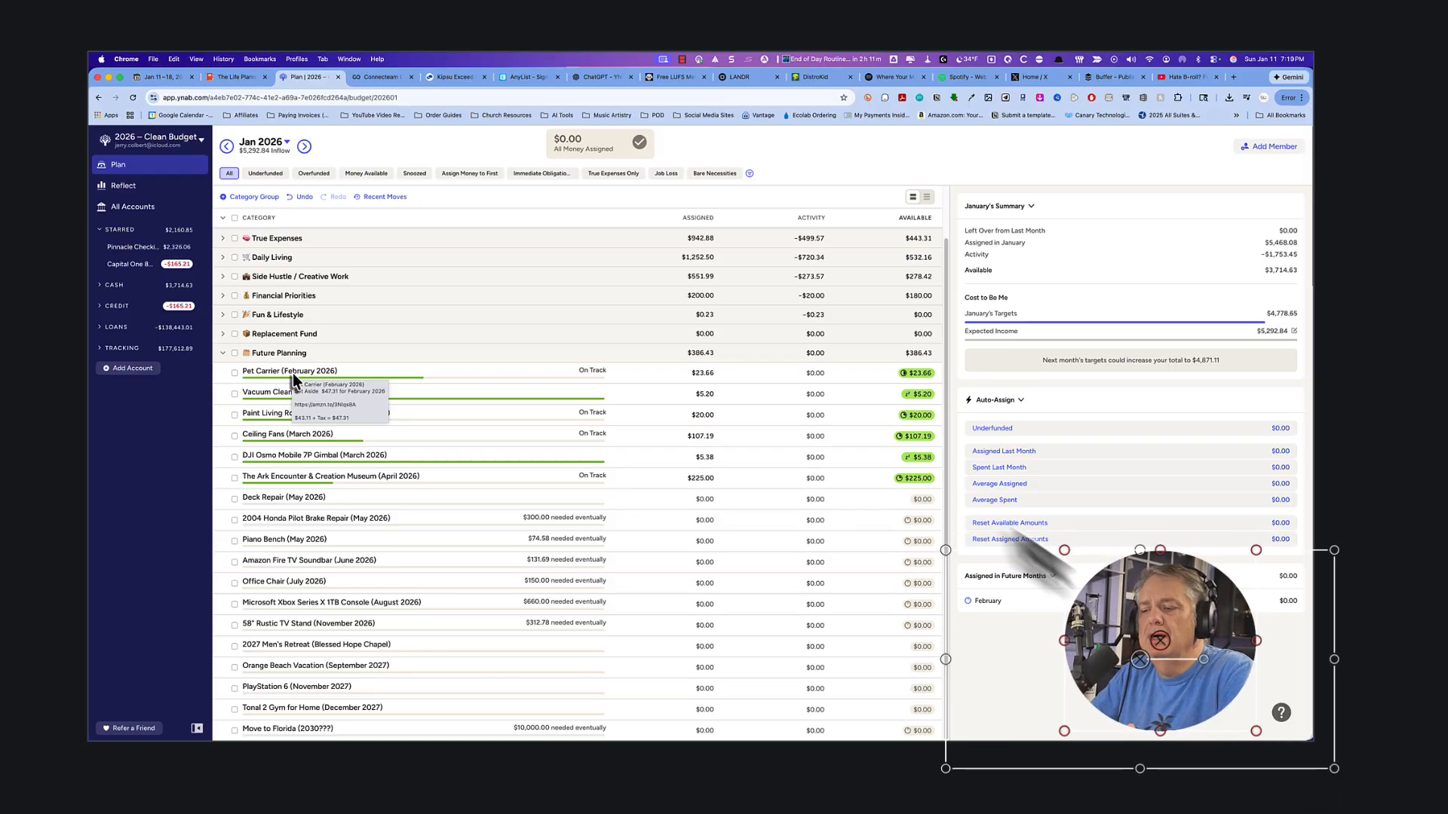
left_click(932, 546)
left_click(980, 577)
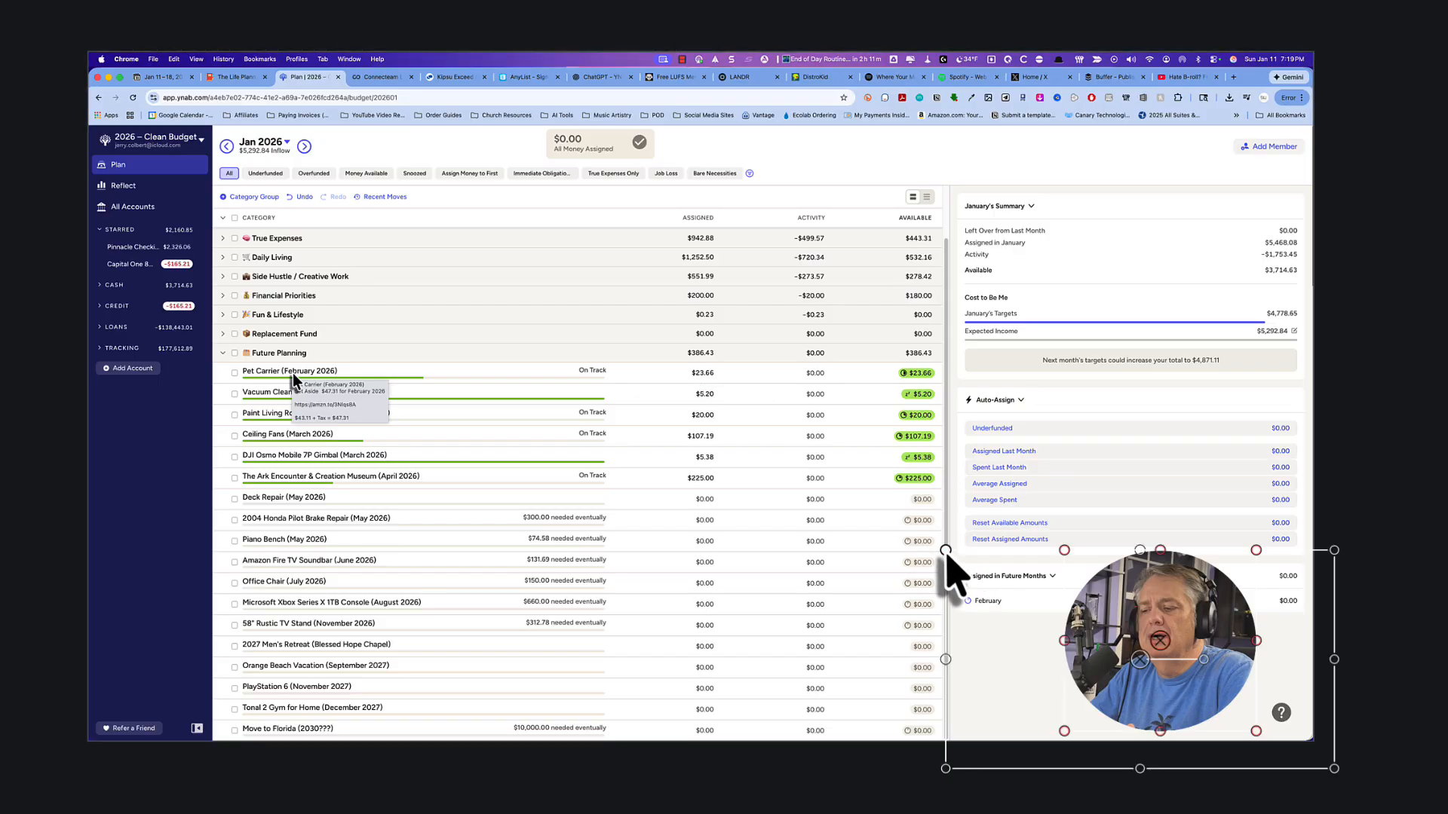
left_click_drag(940, 550, 927, 543)
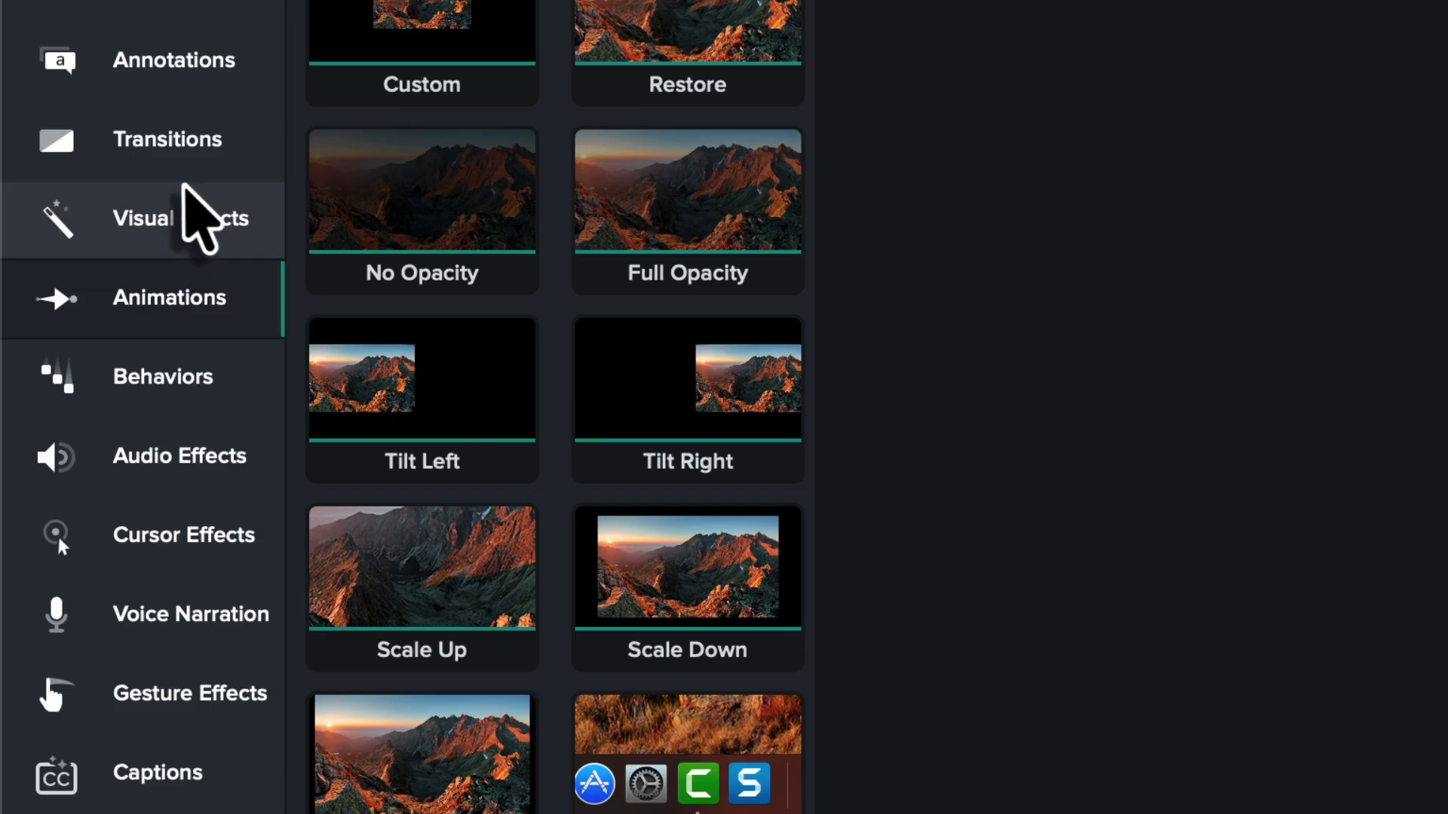
Step: Add a Border effect to the circular webcam clip with thickness 31 and Use Alpha enabled
left_click(190, 230)
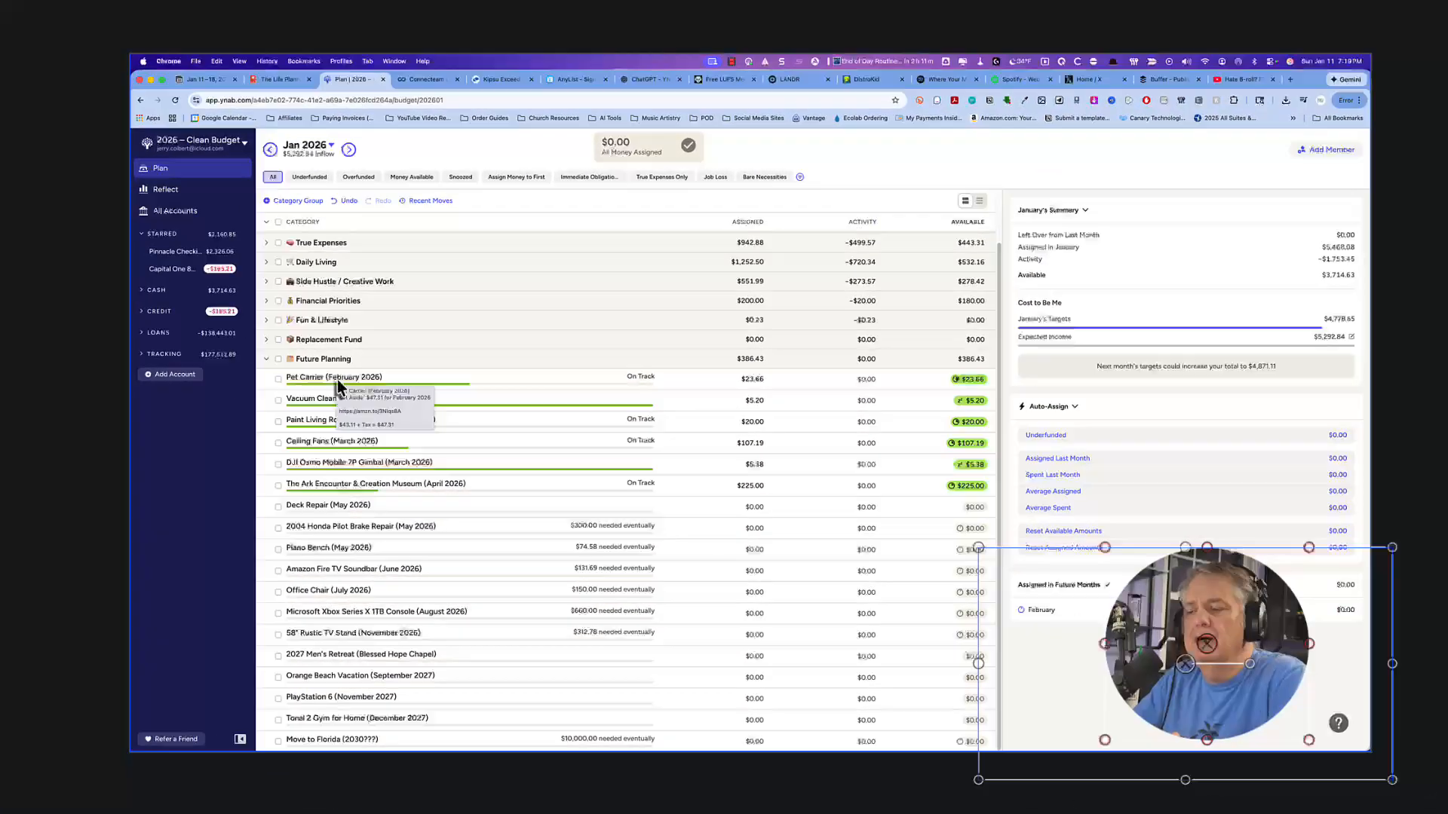
left_click_drag(723, 432, 1212, 639)
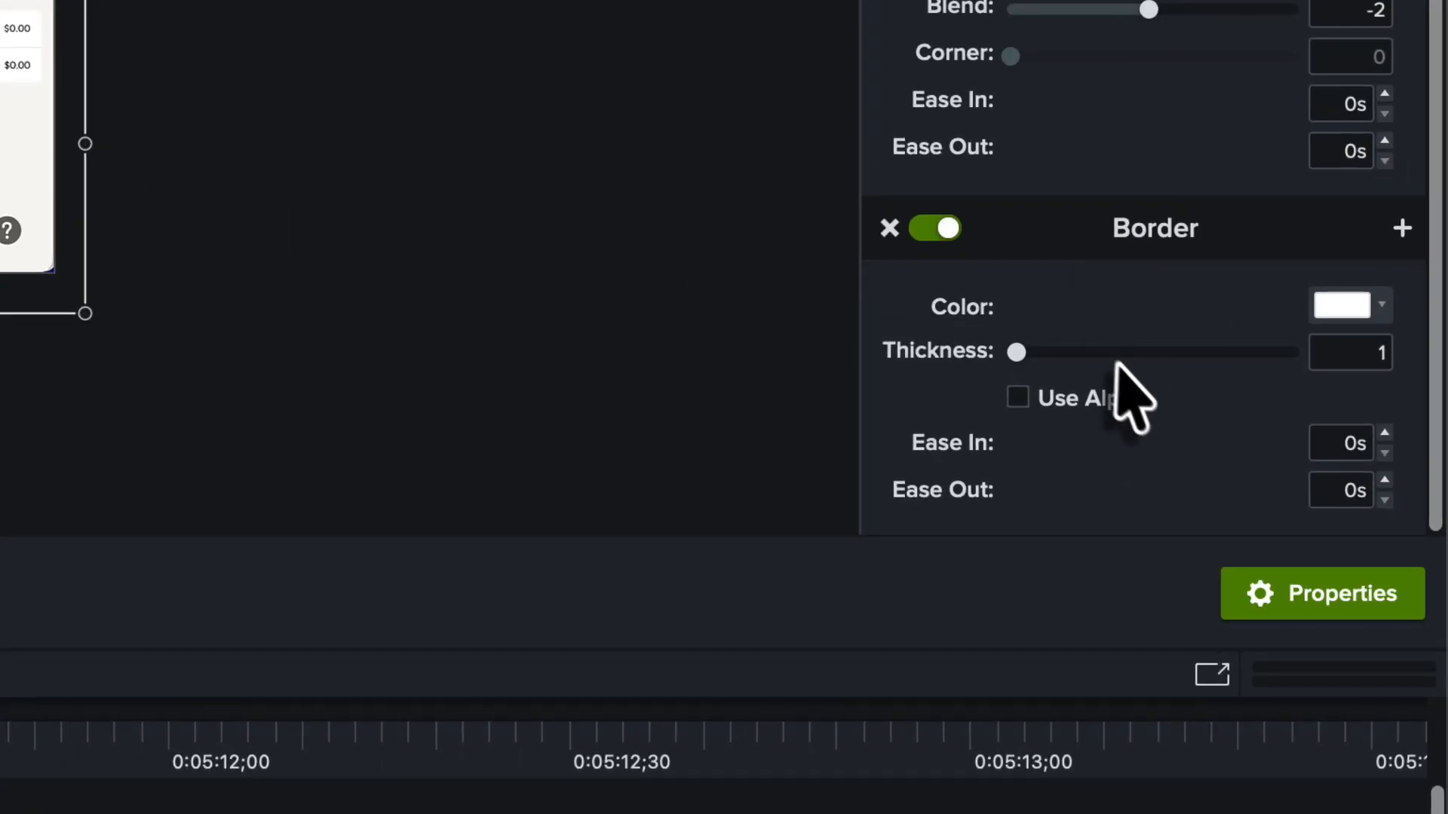
left_click(1187, 352)
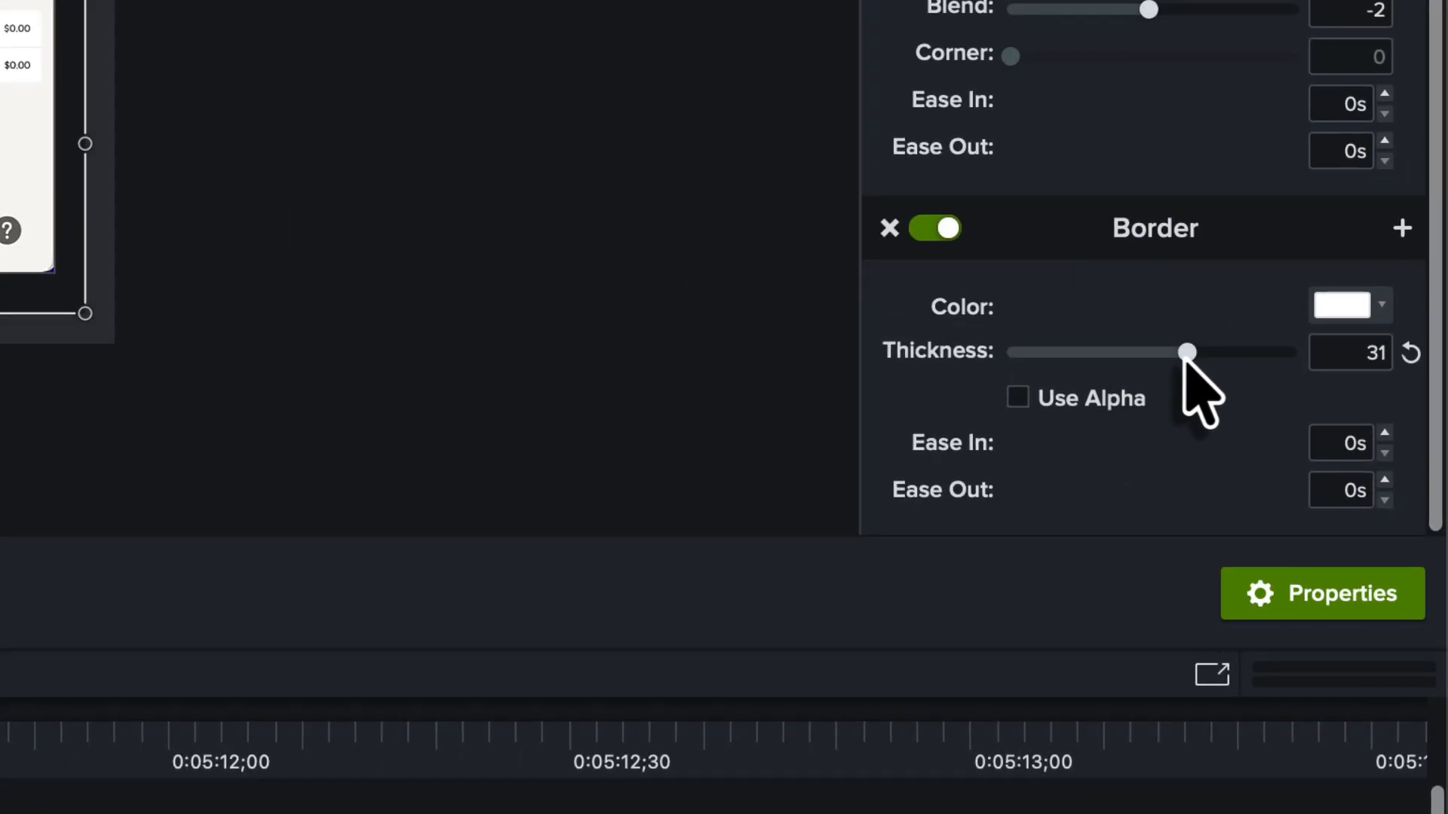
left_click(1018, 400)
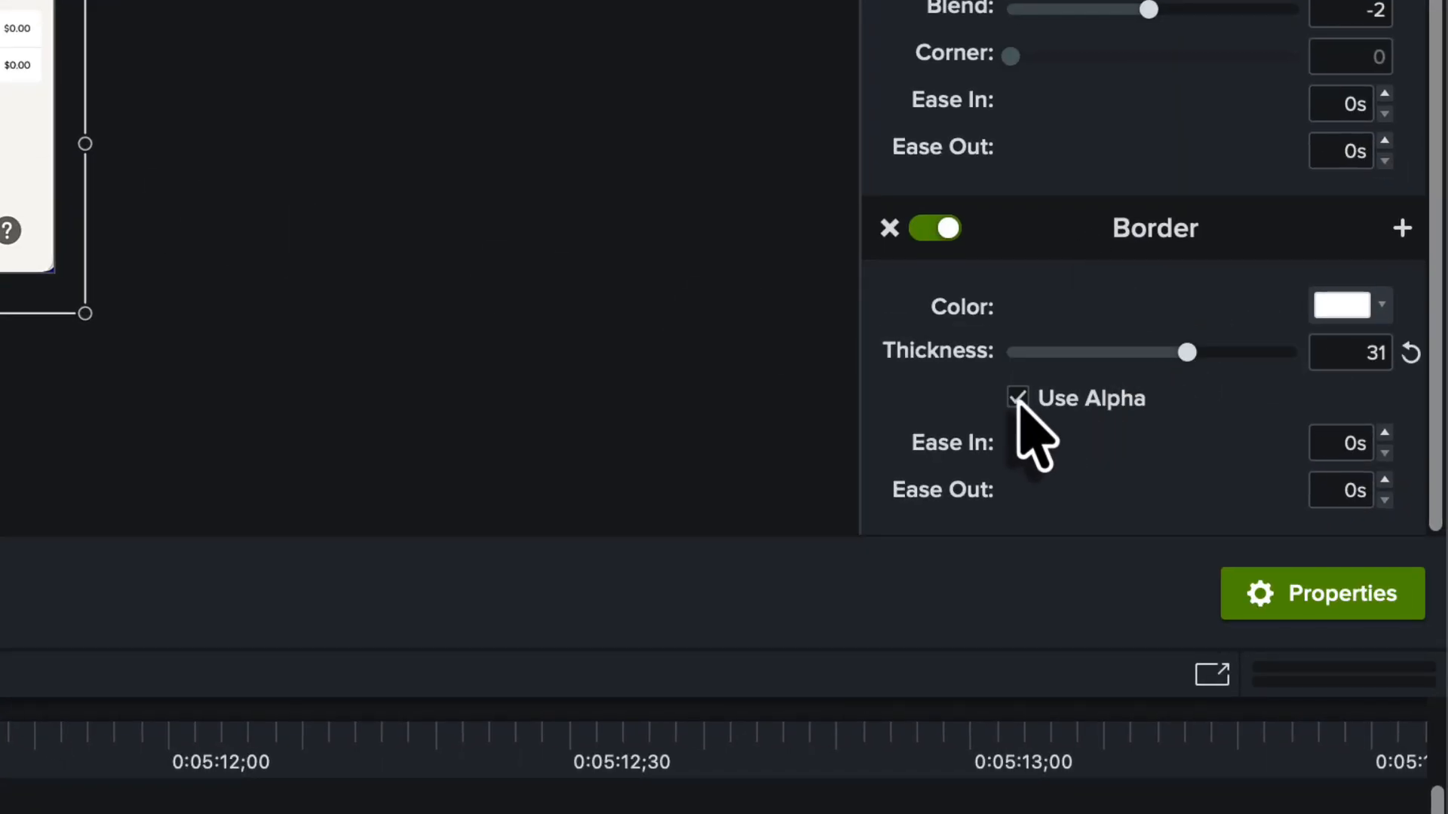
left_click(1343, 306)
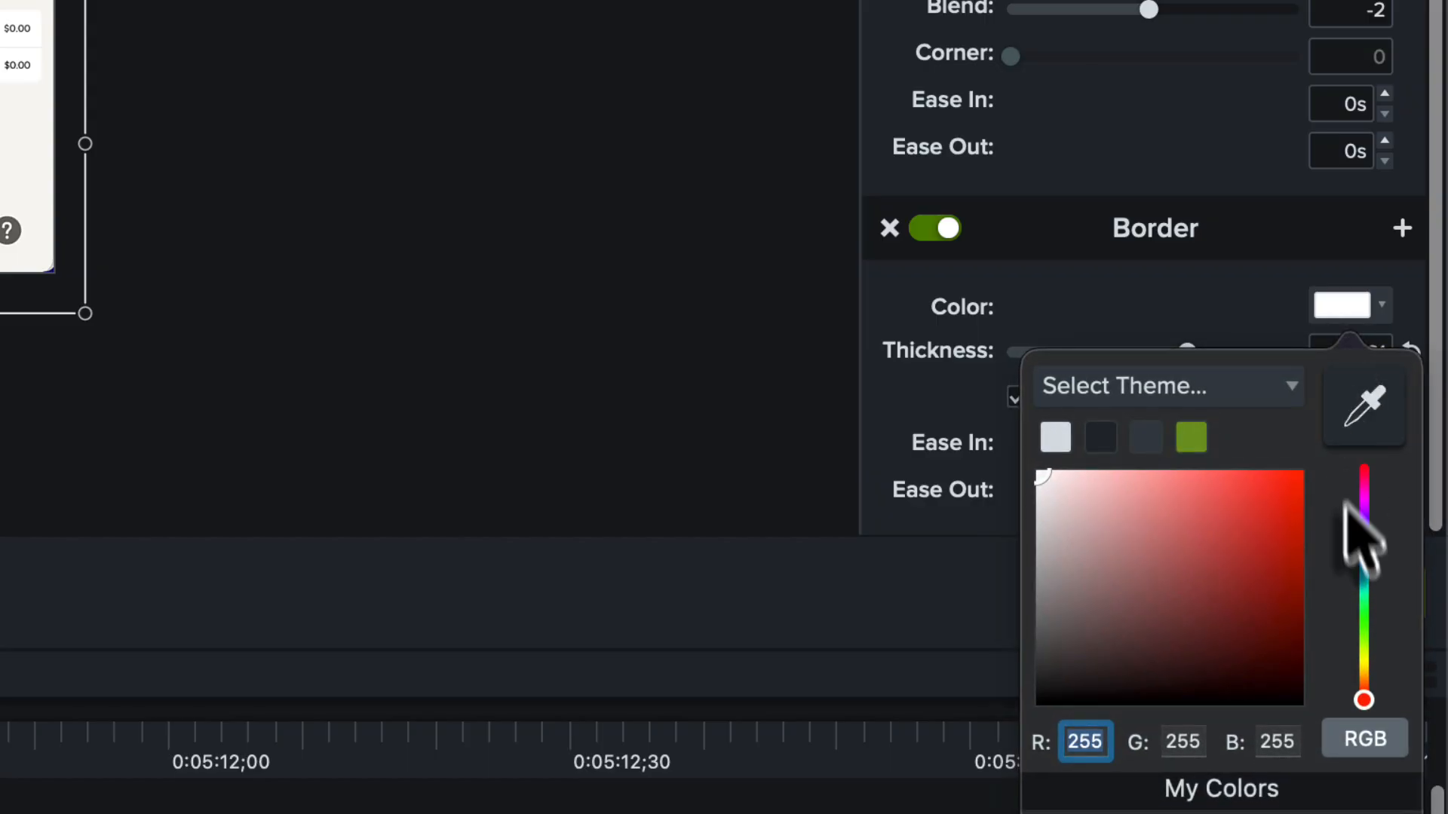
left_click(1370, 558)
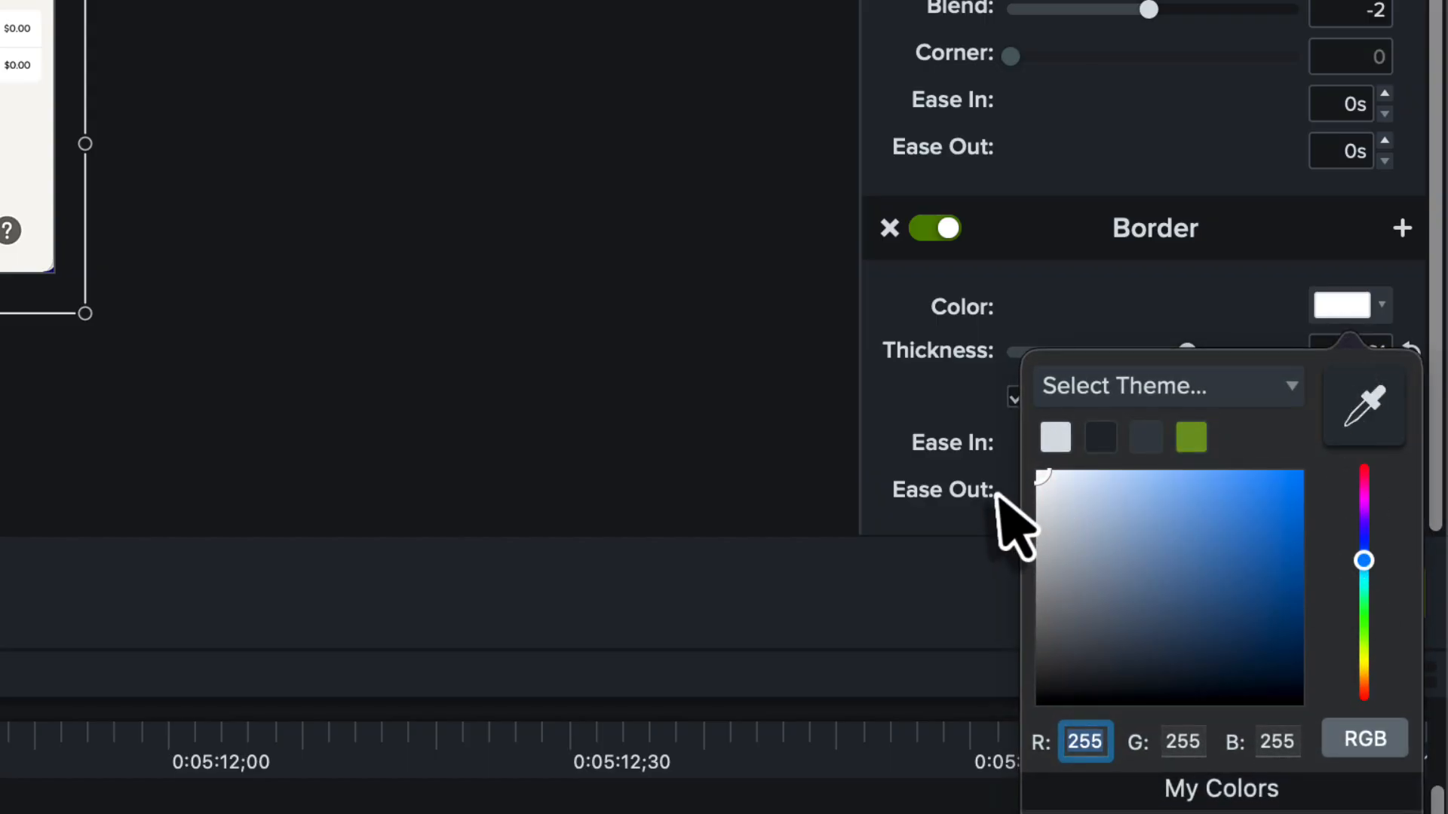
left_click(916, 400)
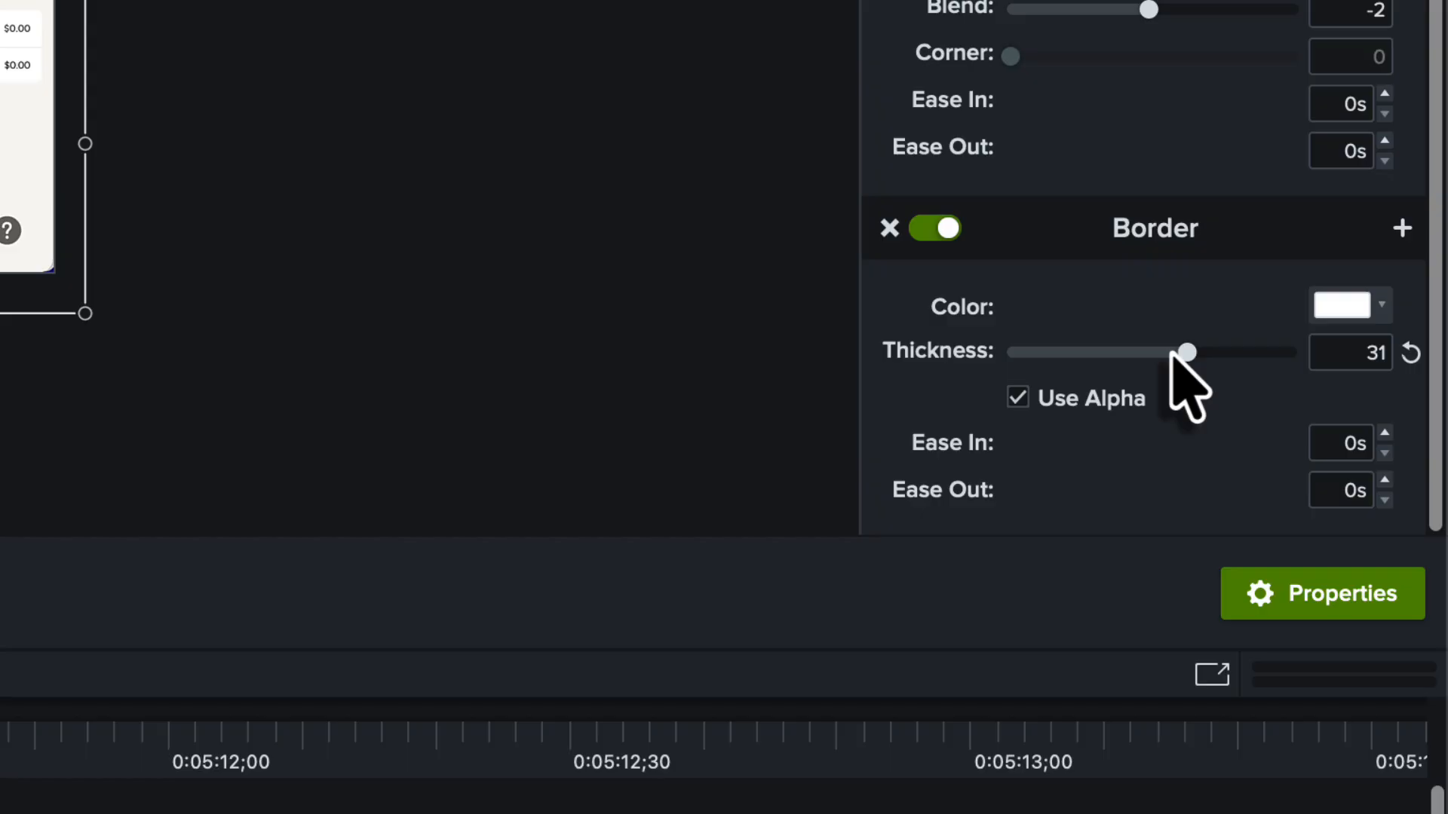
Step: Set the webcam border color to a light blue, RGB 79, 155, 242
left_click(1350, 309)
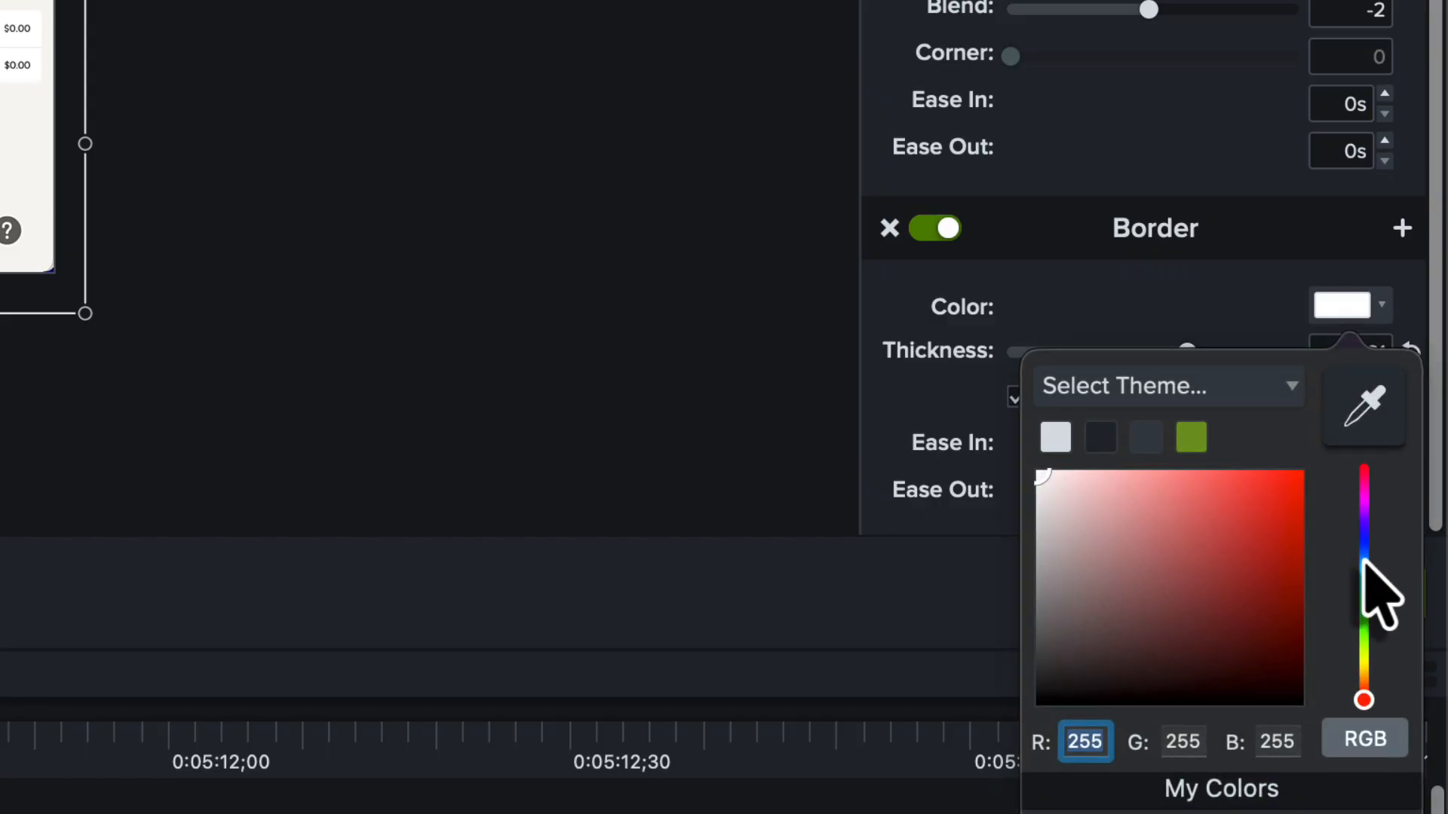
left_click(1363, 562)
left_click(1210, 483)
left_click_drag(1209, 482, 1212, 481)
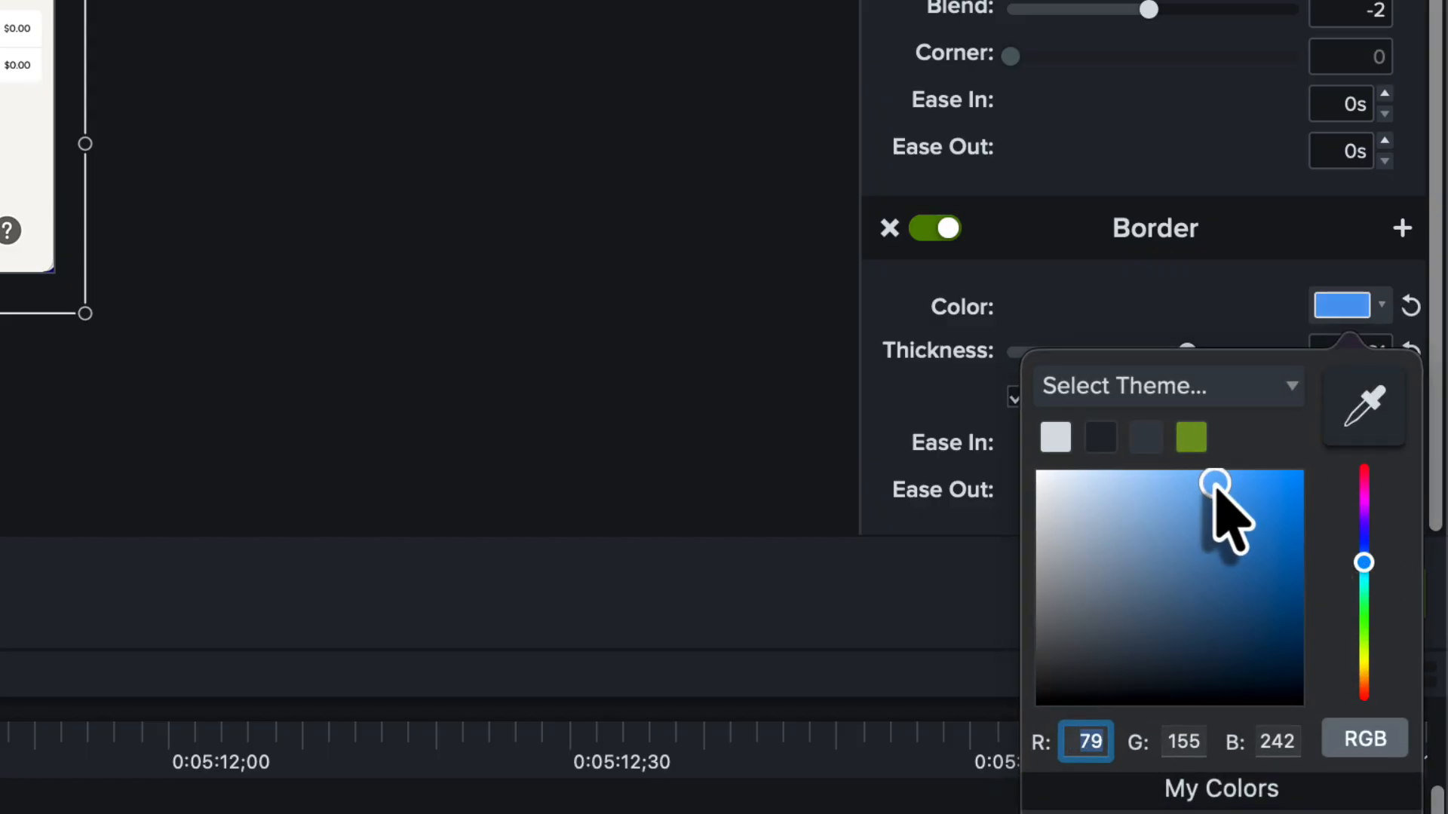
left_click(914, 414)
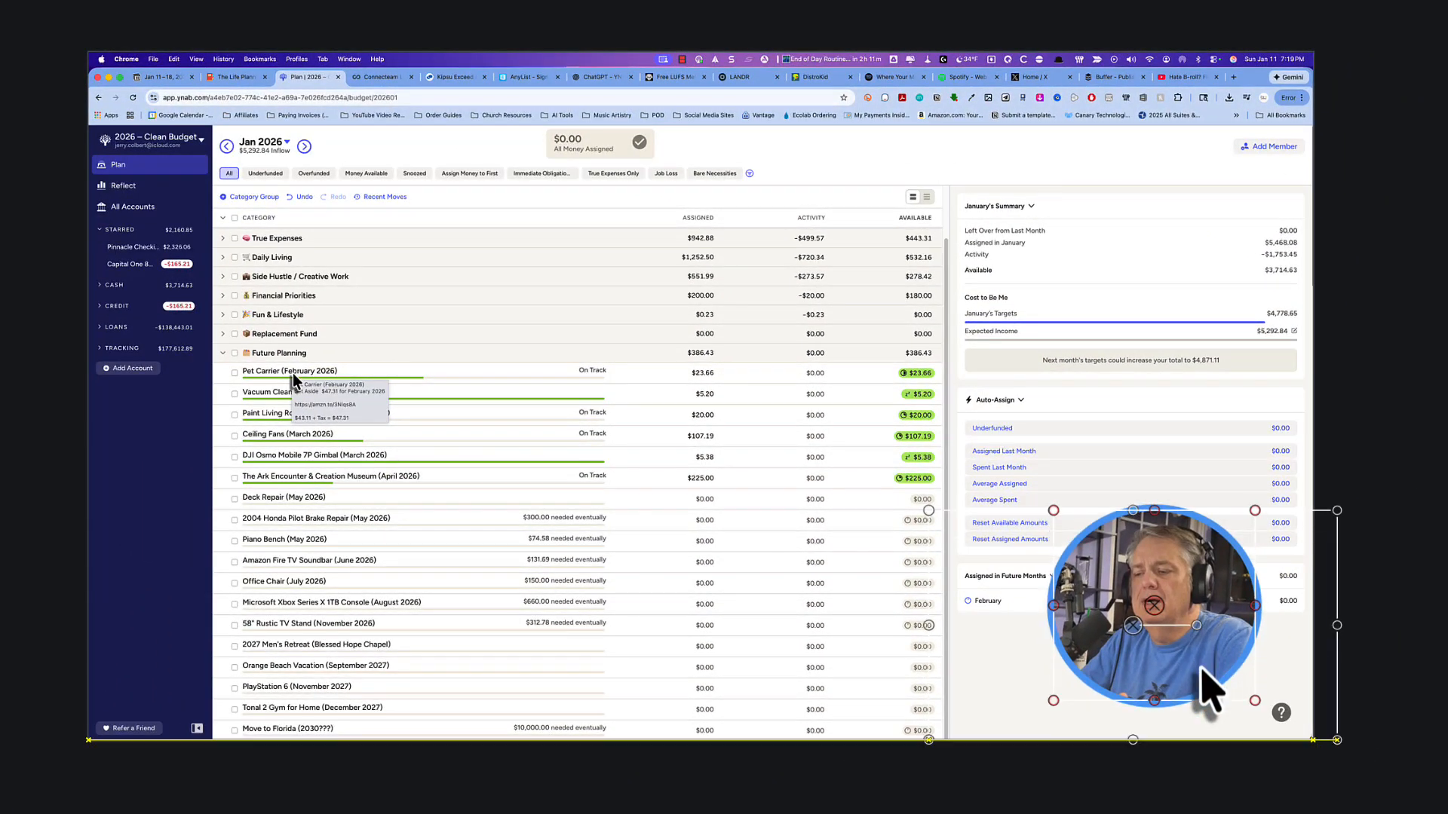
Step: Reposition the bordered webcam circle in the canvas's lower-right corner and move the playhead to 0:05:11;18
left_click_drag(1197, 685, 1201, 675)
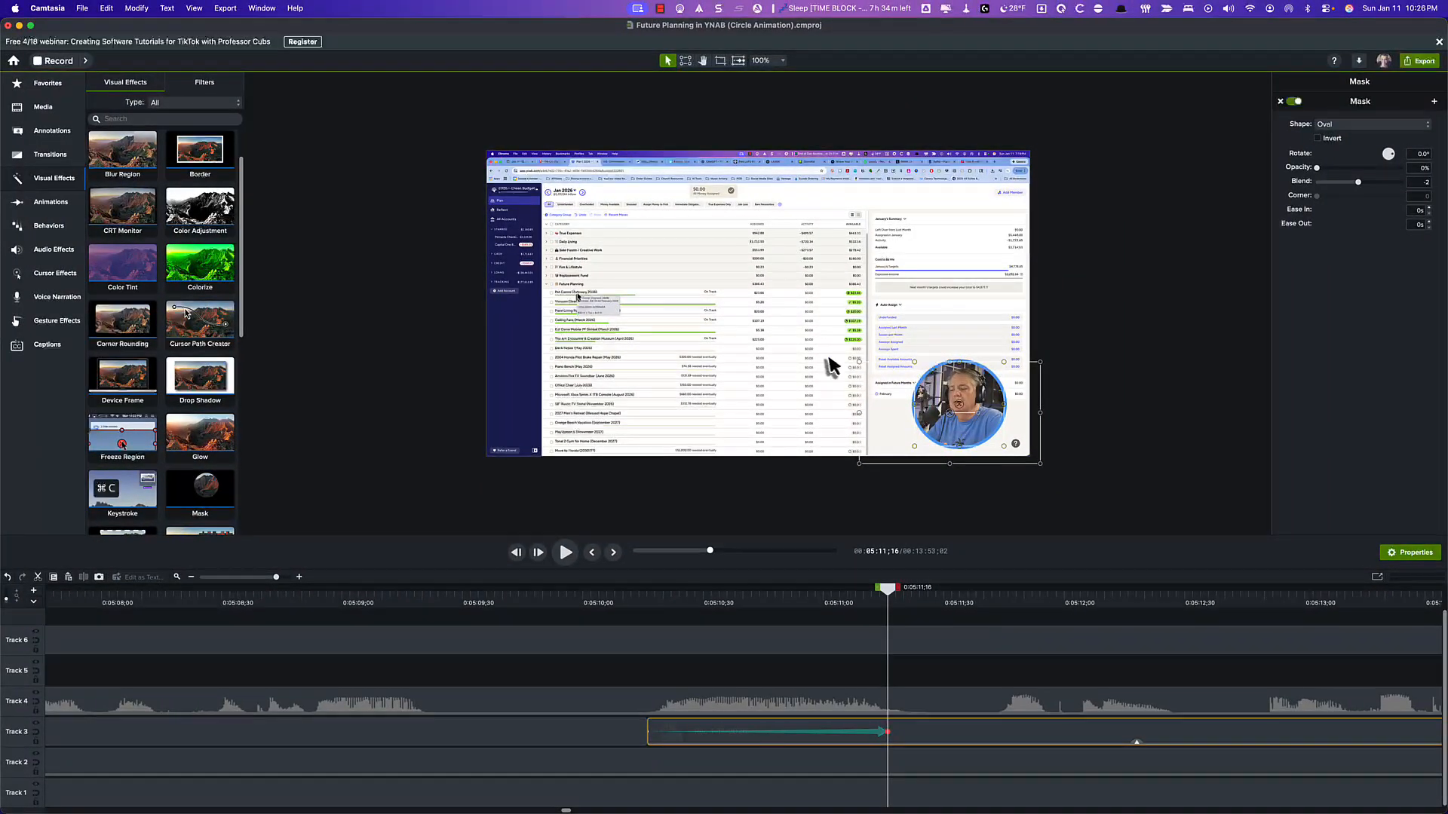
left_click(856, 519)
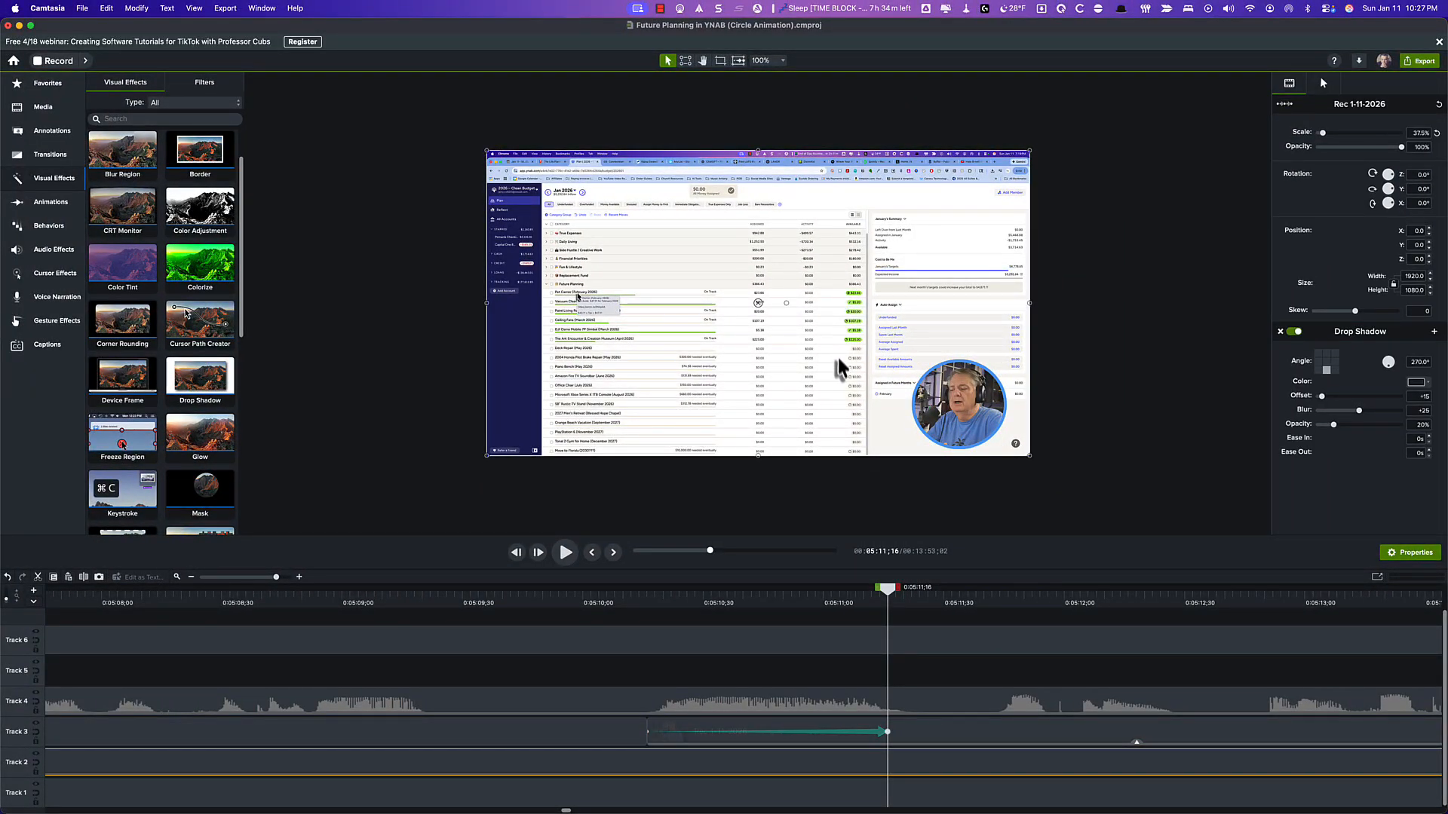
left_click_drag(888, 592, 903, 633)
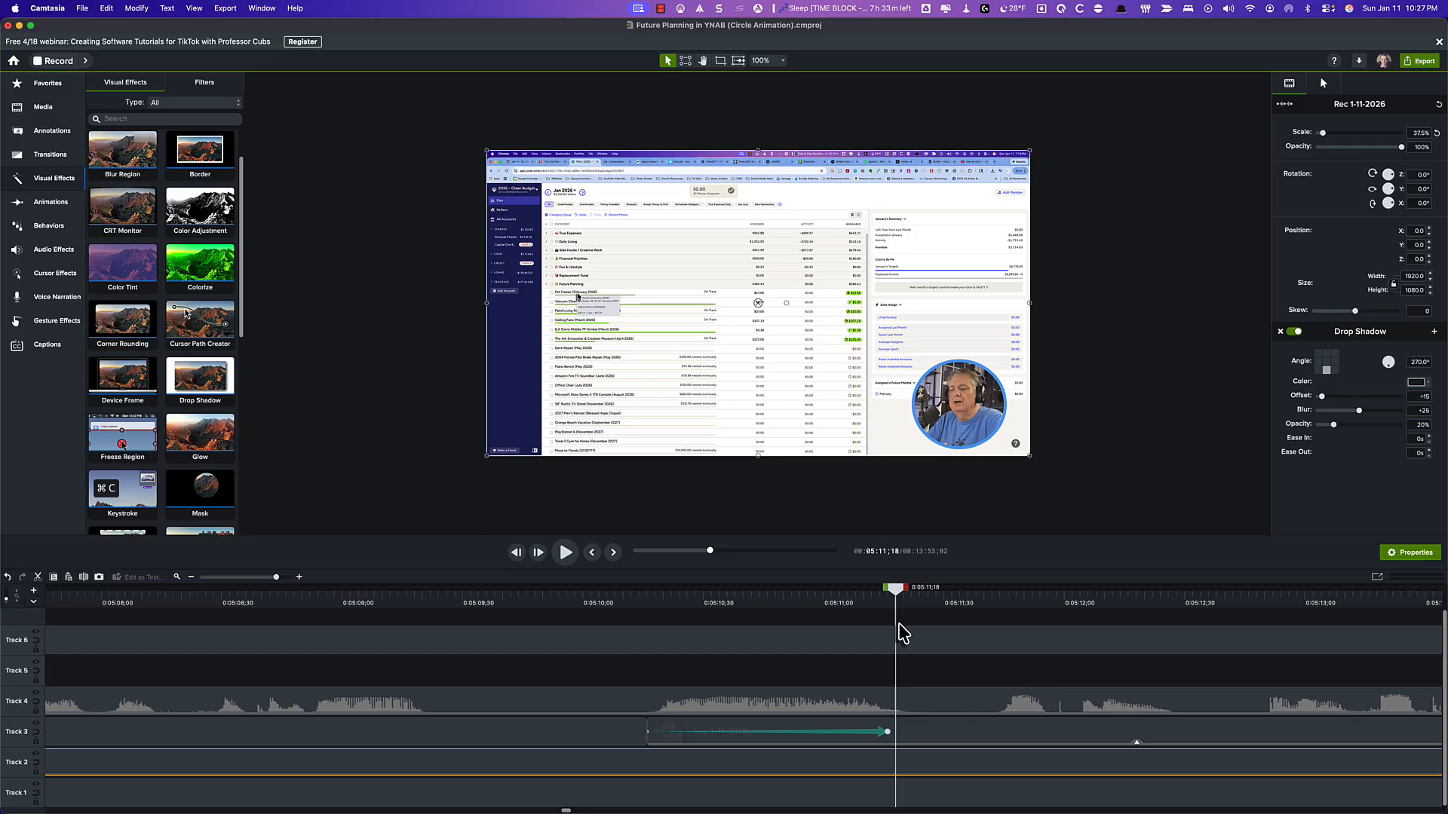